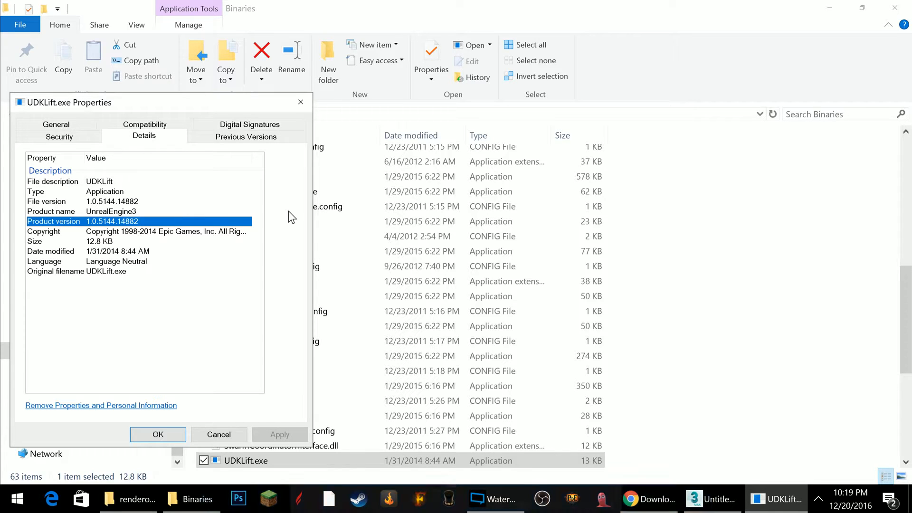
- Close the UDKLift.exe file properties and the Binaries folder
left_click_drag(204, 104, 319, 99)
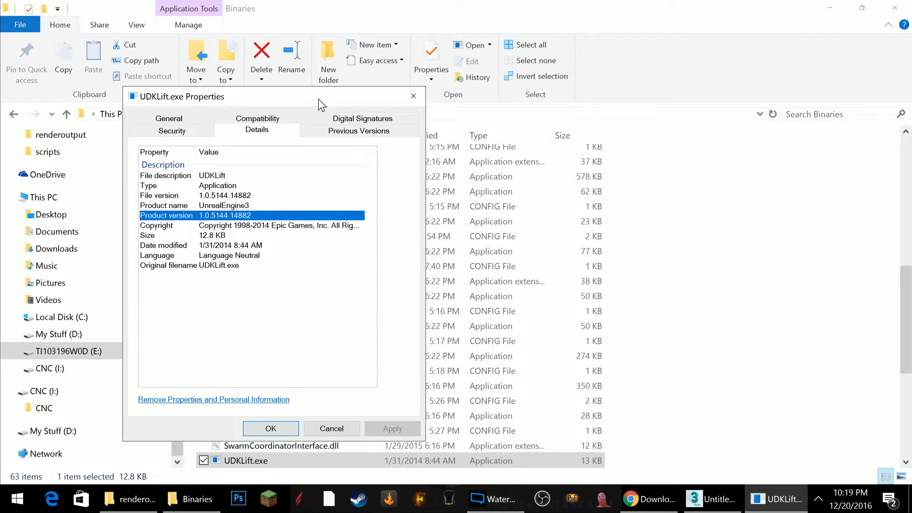
left_click(413, 97)
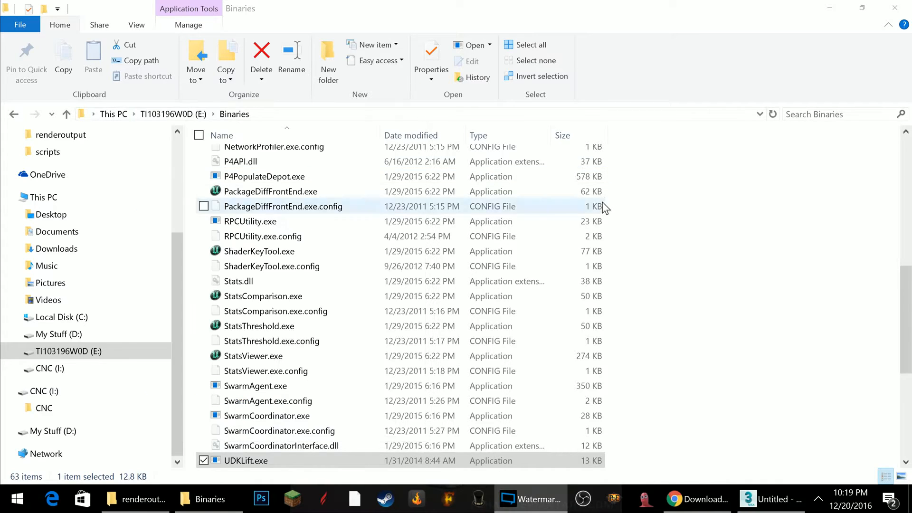
left_click(894, 10)
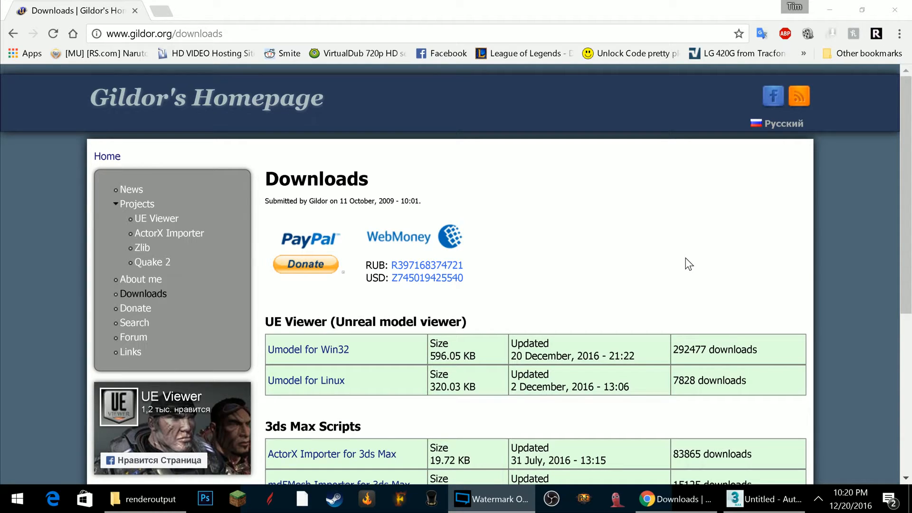
- Download the ActorX Importer for 3ds Max from Gildor's Homepage, then open its archive to view the scripts and close it
left_click(628, 215)
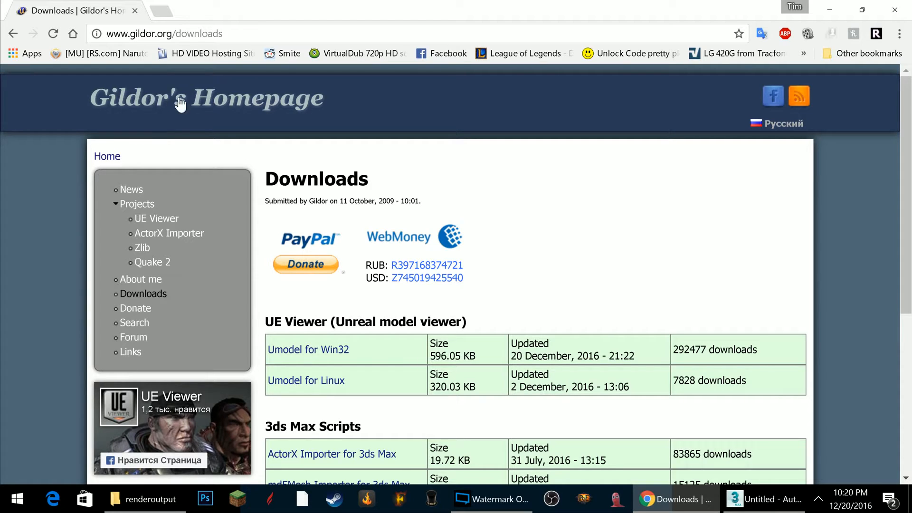
scroll(547, 150, "down", 3)
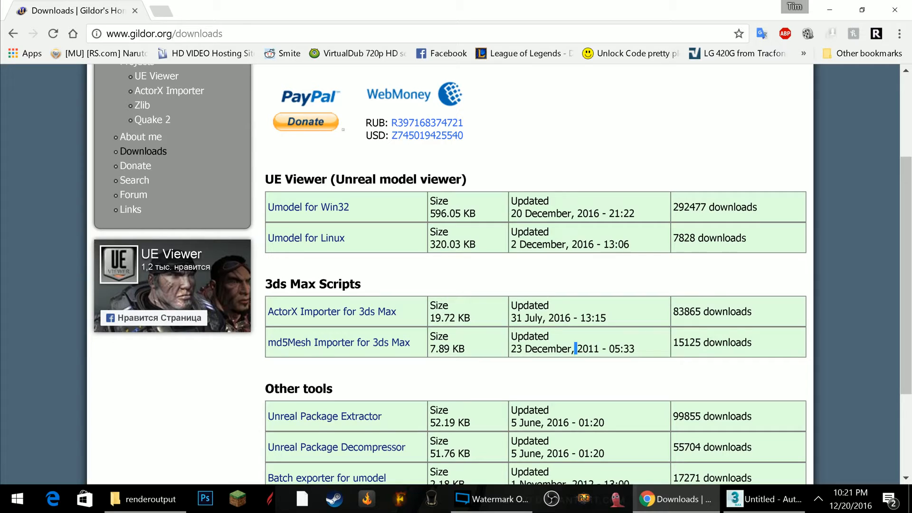
double_click(587, 349)
left_click(580, 339)
scroll(476, 298, "up", 3)
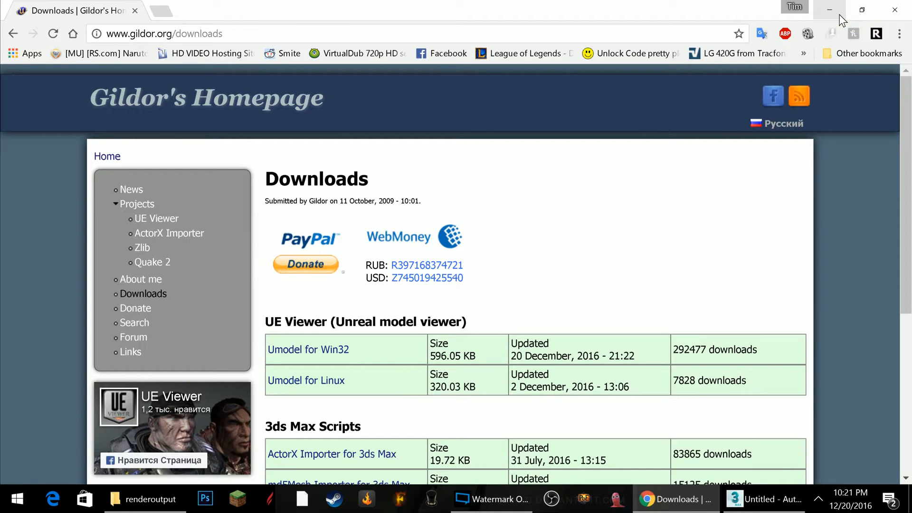
scroll(680, 232, "down", 3)
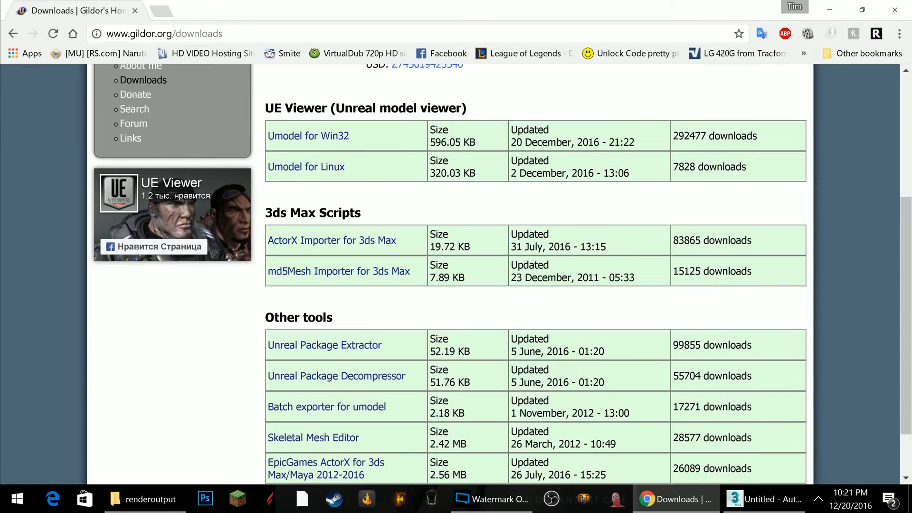
left_click(351, 244)
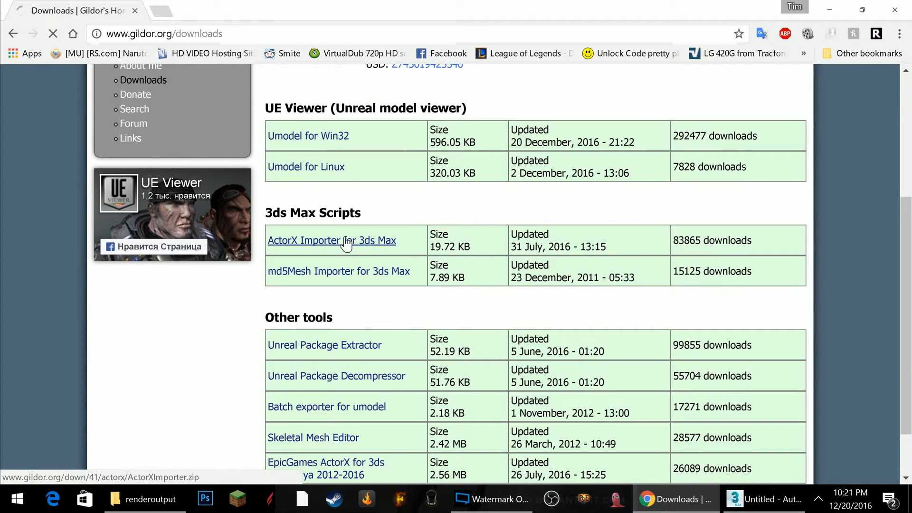
left_click(89, 461)
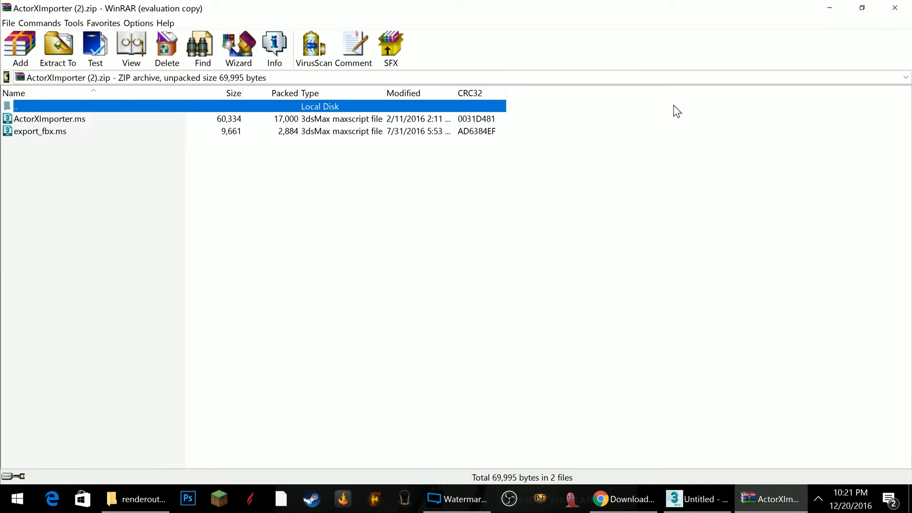
left_click(528, 256)
left_click(896, 14)
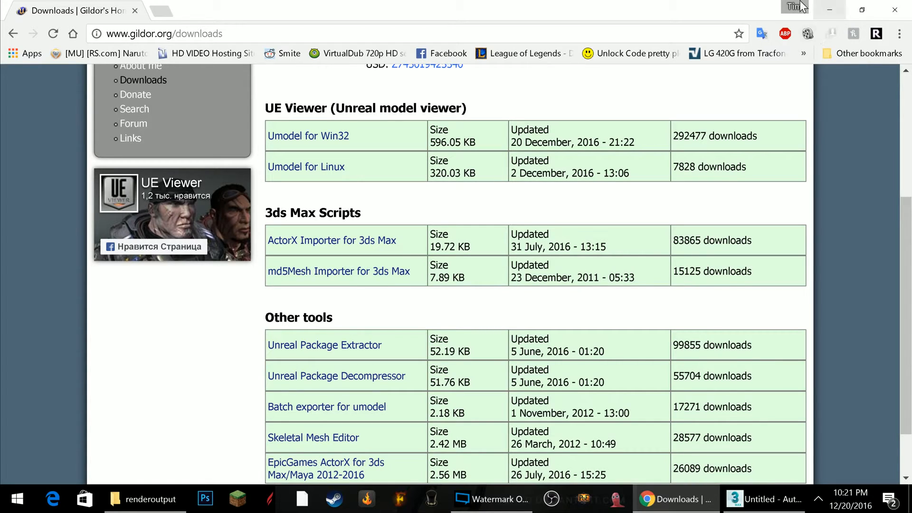
- Minimize the browser, switch to File Explorer and open the My Stuff (D:) drive
left_click(826, 12)
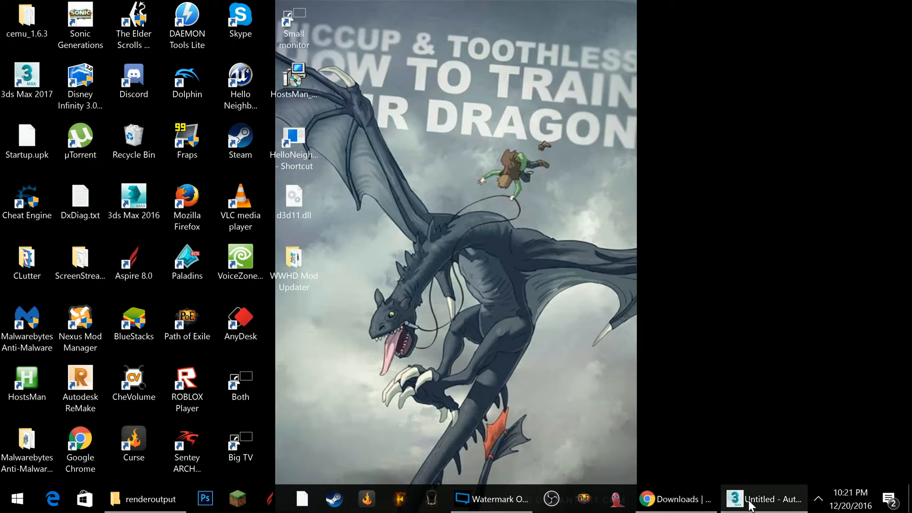
left_click(751, 504)
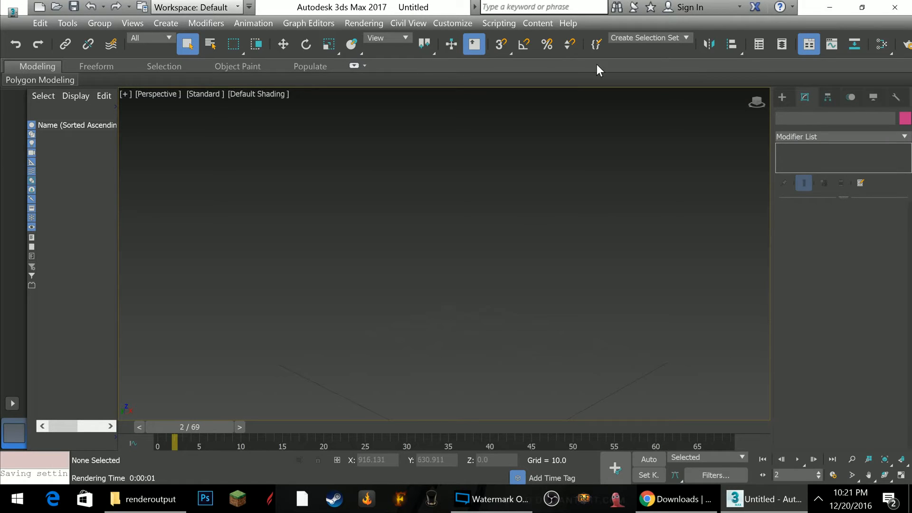
left_click(157, 511)
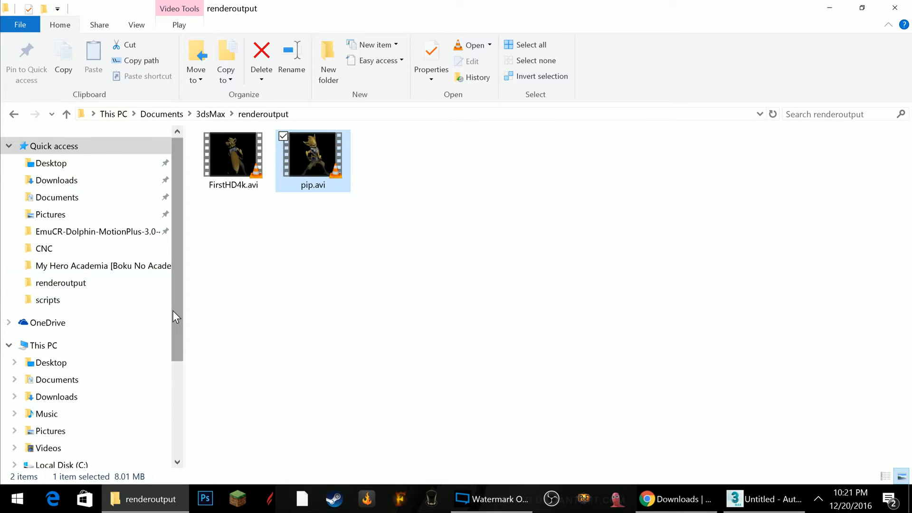
left_click_drag(173, 311, 163, 392)
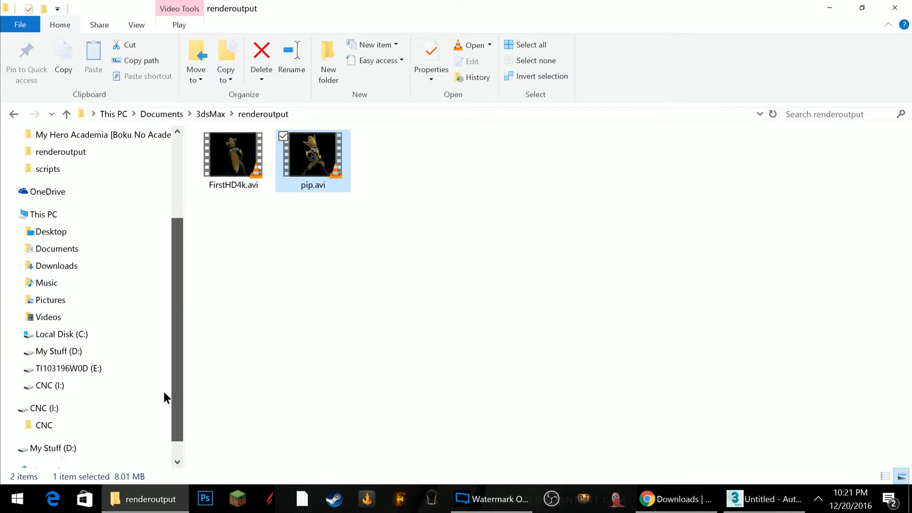
left_click(99, 353)
left_click(98, 354)
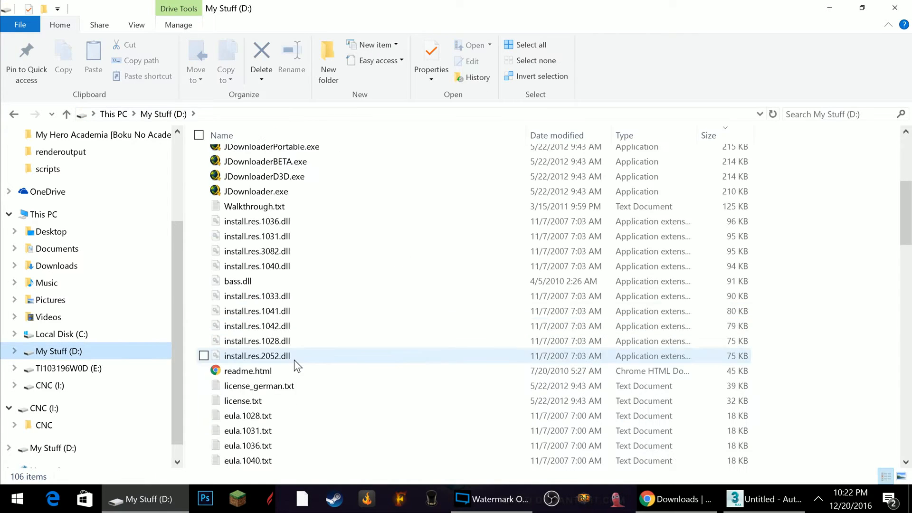
- Find and open the Hi-Rez Studios folder on the D: drive
scroll(297, 387, "up", 7)
scroll(298, 389, "down", 4)
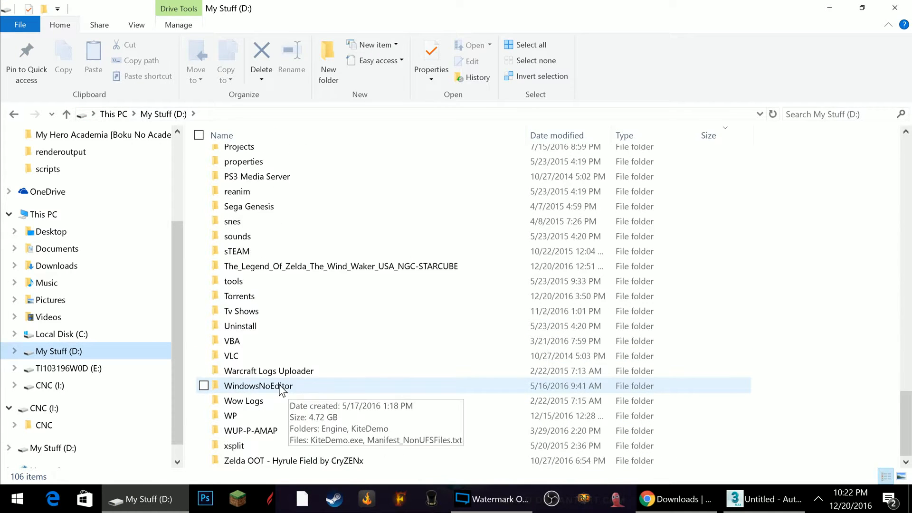
scroll(286, 353, "up", 7)
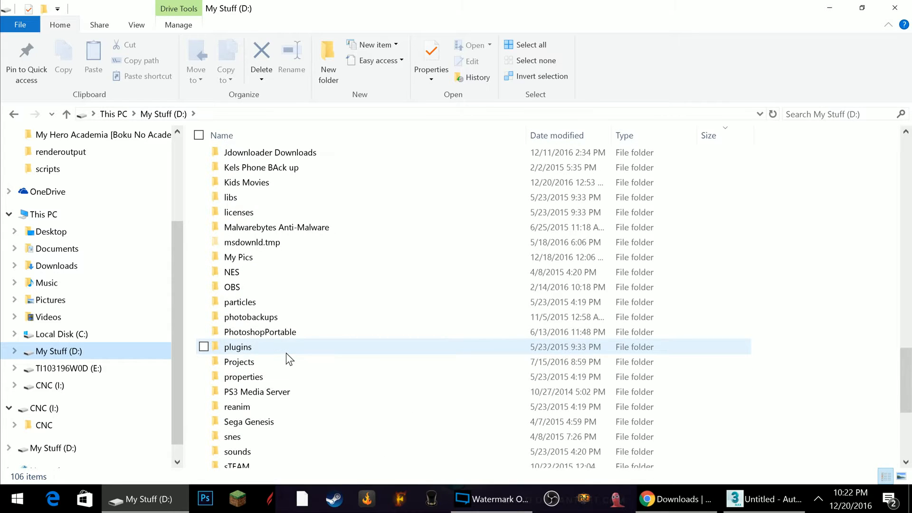
scroll(286, 353, "up", 2)
double_click(259, 242)
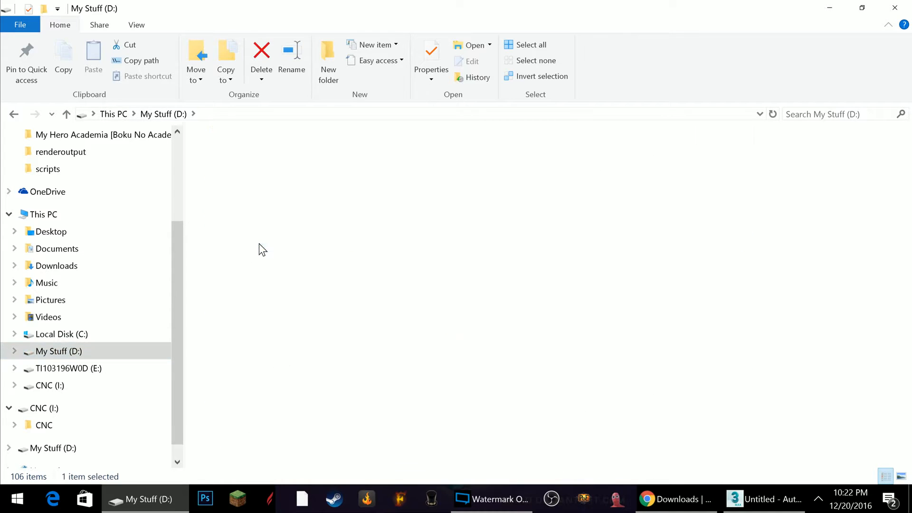
- Open the CookedPCConsole folder inside HiRezGames, paladins, ChaosGame
left_click(250, 172)
left_click(249, 172)
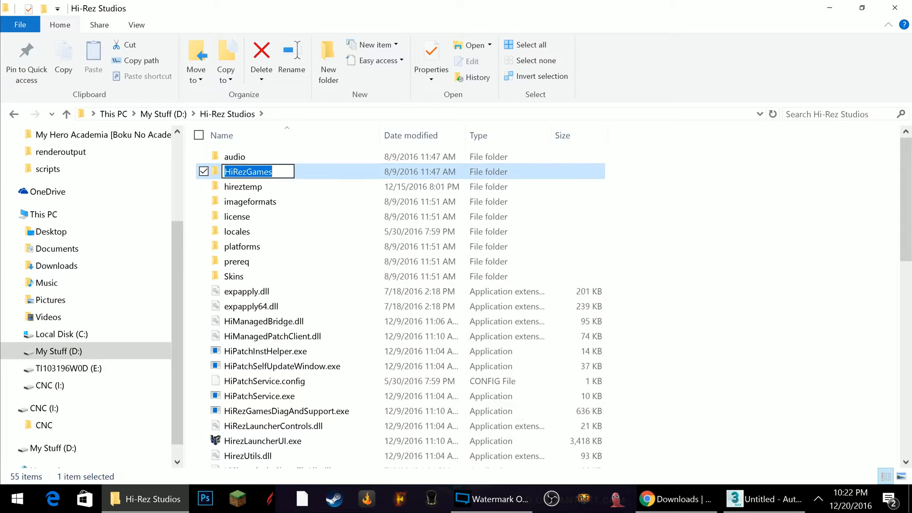
double_click(309, 170)
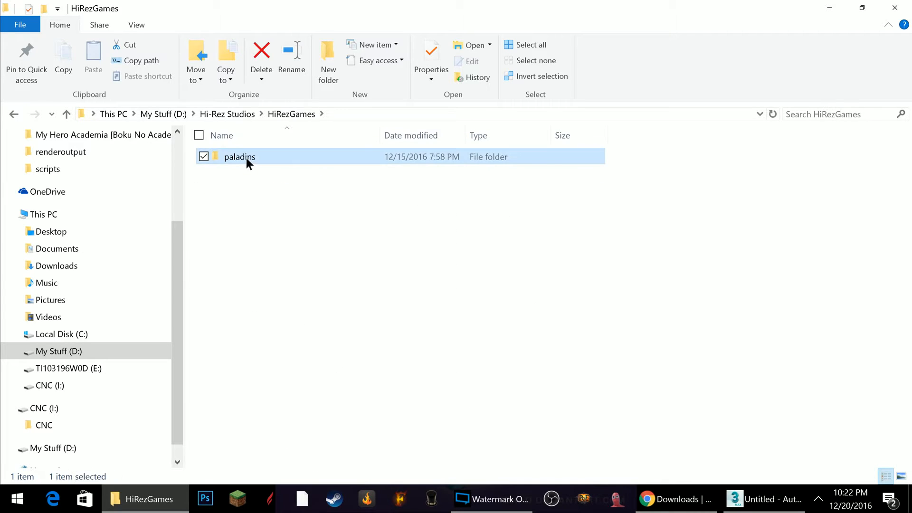
double_click(246, 158)
double_click(253, 172)
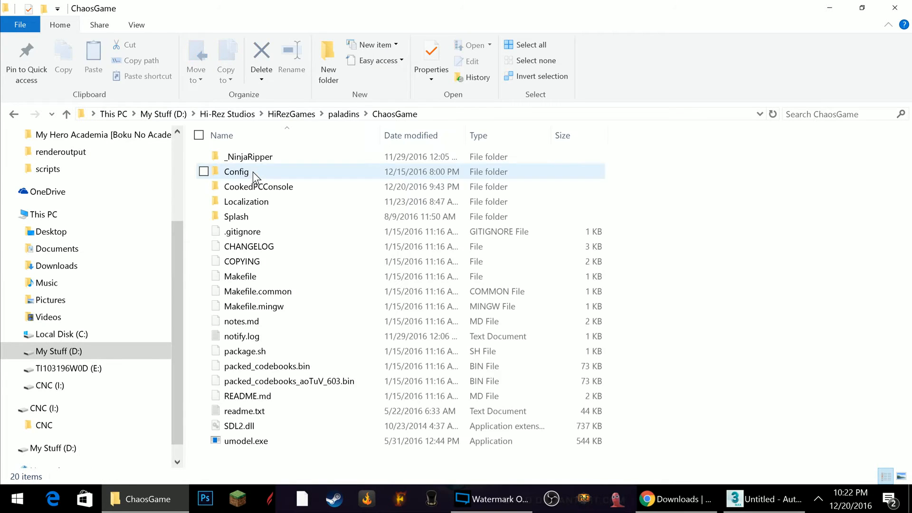
double_click(263, 185)
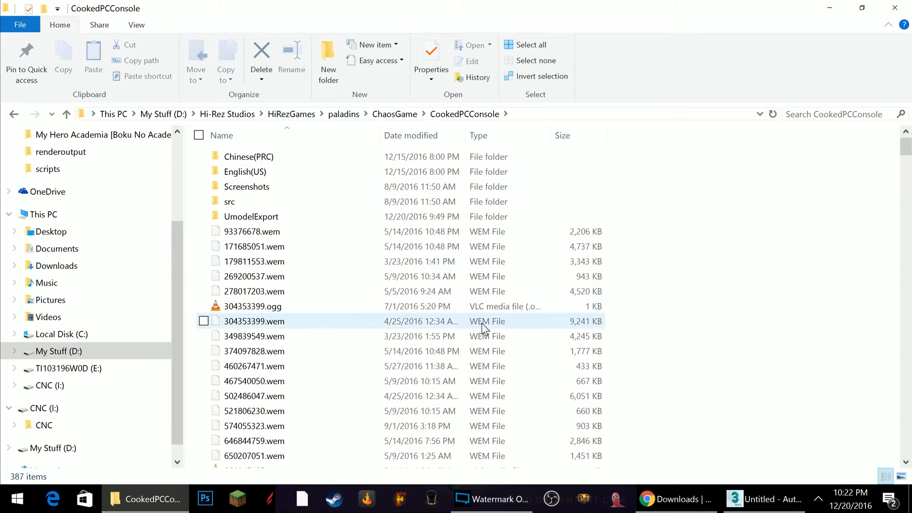
- Find umodel.exe in the CookedPCConsole folder and launch it
scroll(689, 333, "down", 3)
scroll(704, 332, "down", 18)
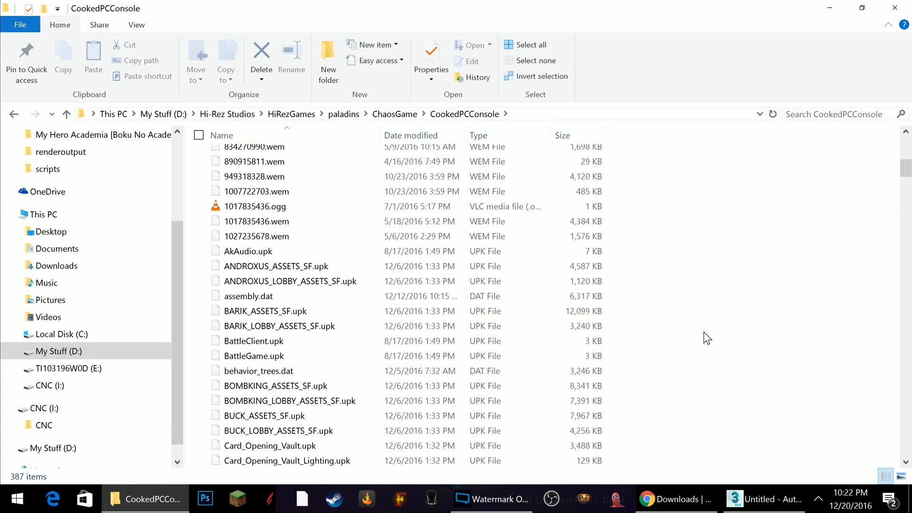
left_click(487, 273)
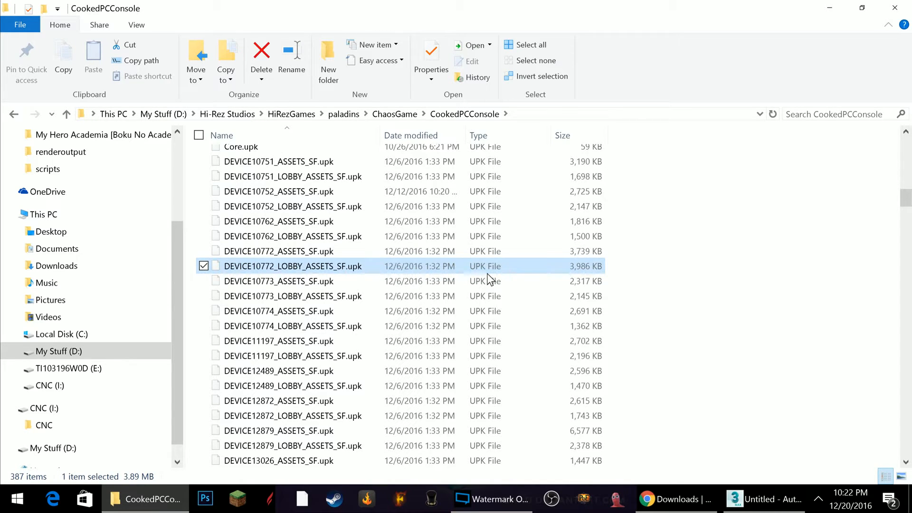
key("u")
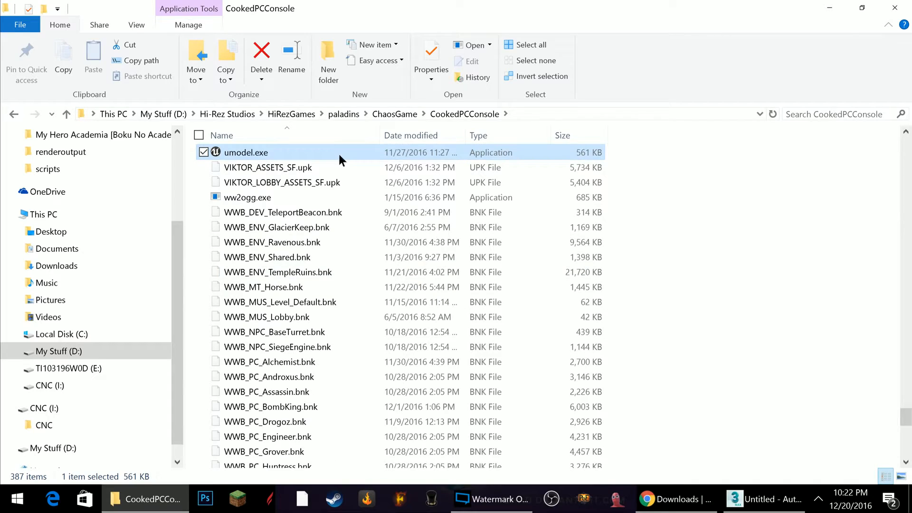
double_click(338, 154)
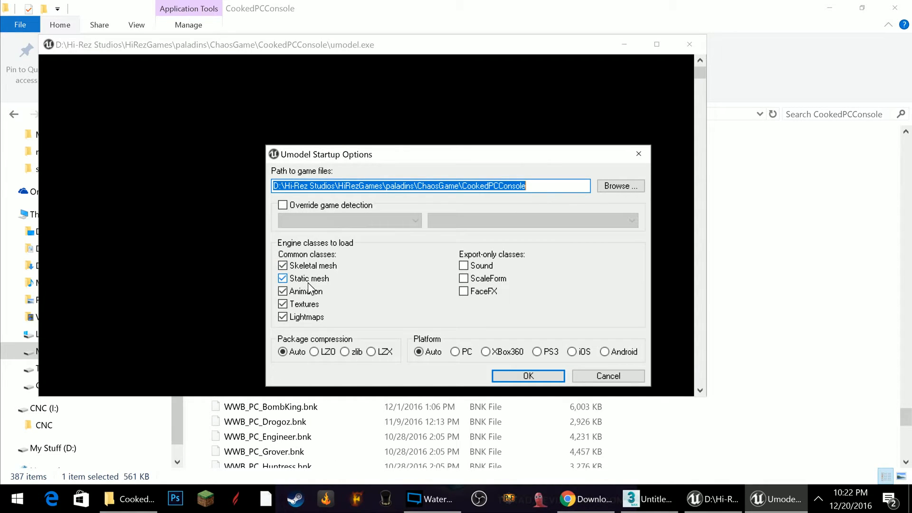
- Exclude static meshes, textures and lightmaps from the engine classes to load and confirm the startup options
left_click(309, 279)
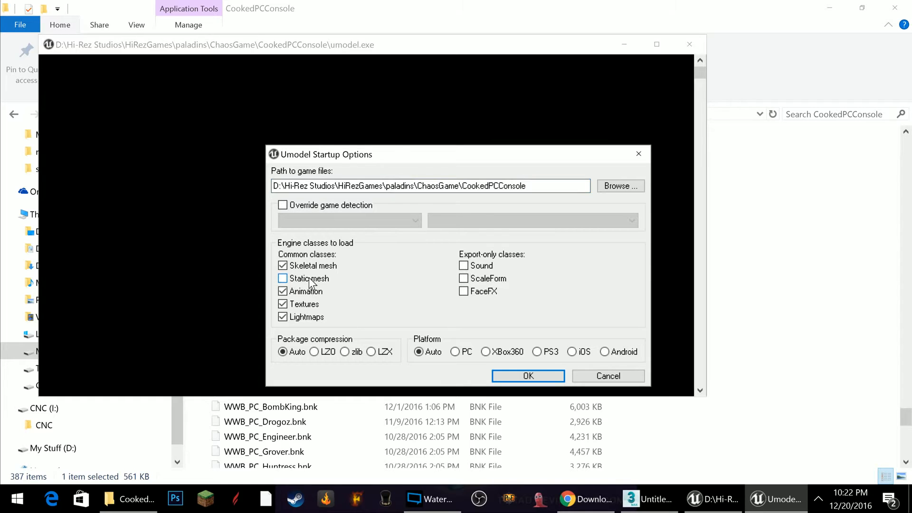
left_click(294, 307)
left_click(300, 317)
left_click(523, 375)
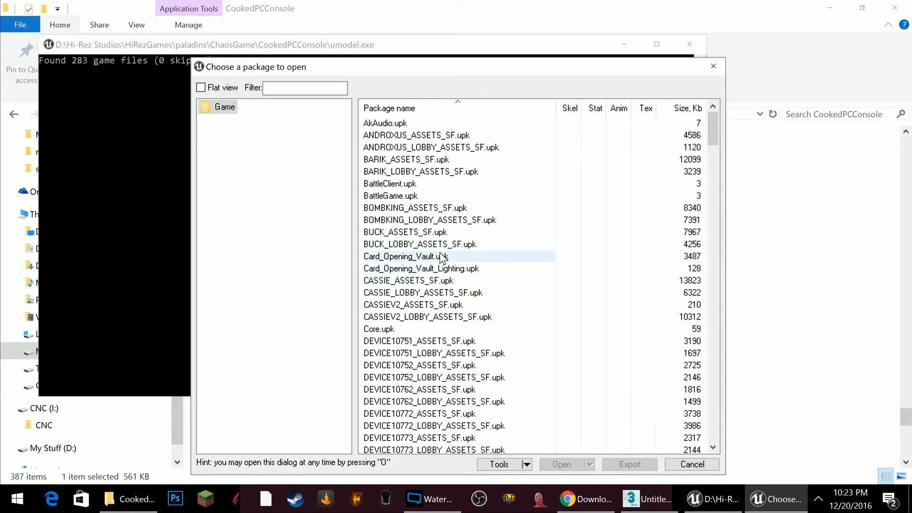
- Export the package ANDROXUS_ASSETS_SF.upk and close the package chooser
scroll(444, 266, "down", 4)
scroll(494, 308, "down", 2)
scroll(508, 328, "up", 6)
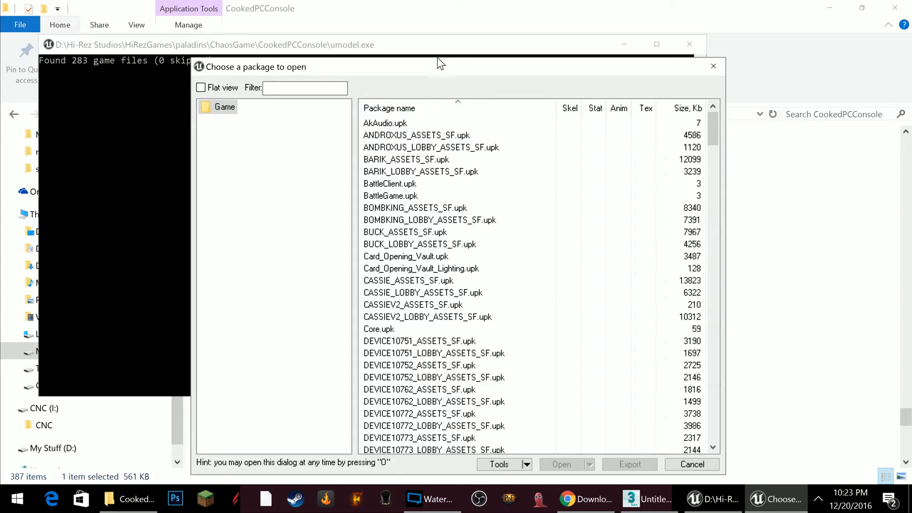
left_click(461, 137)
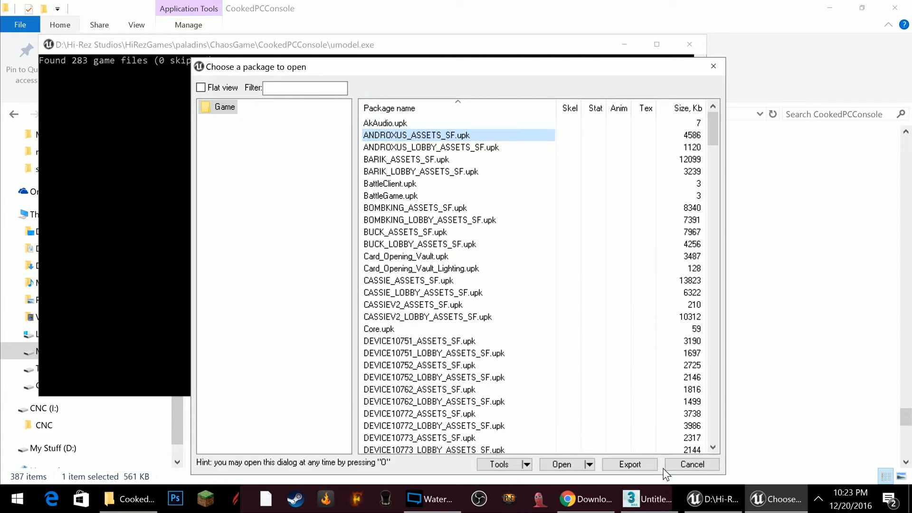
left_click(631, 464)
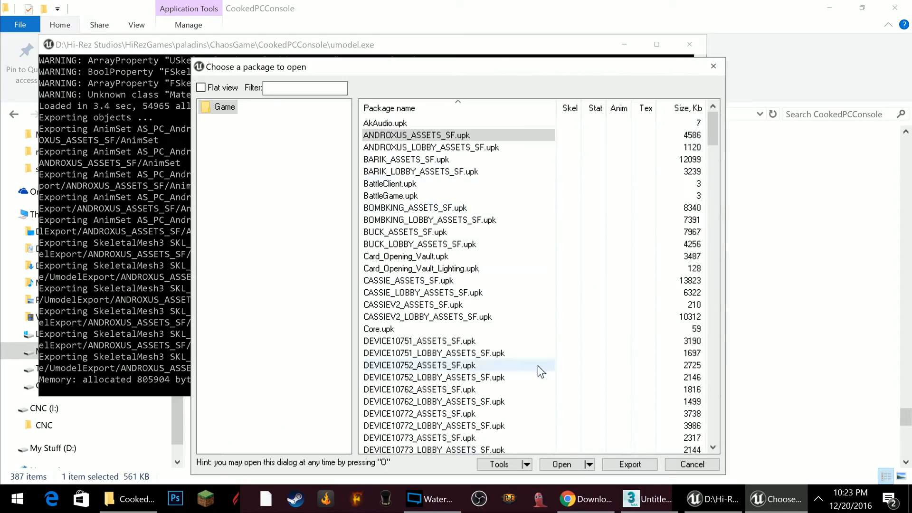
left_click(714, 67)
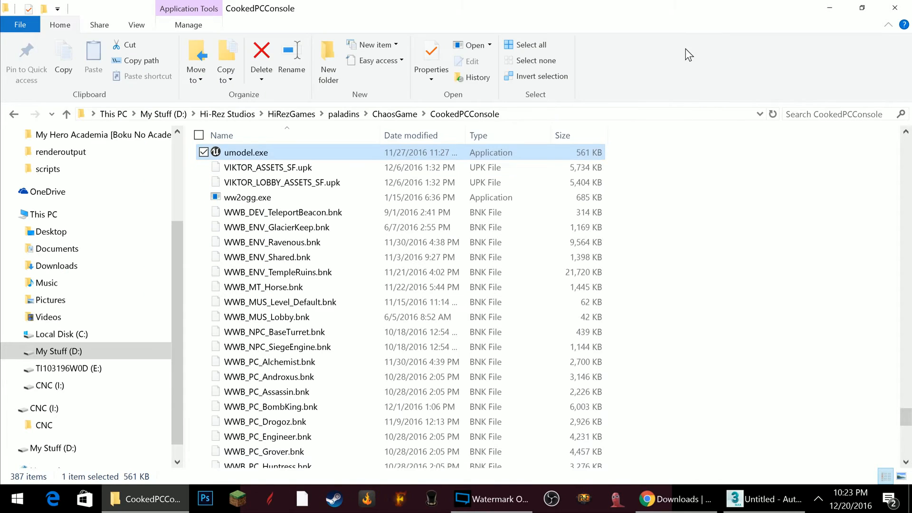
- Switch to 3ds Max and run the ActorXImporter.ms script from the scripts folder
left_click(765, 499)
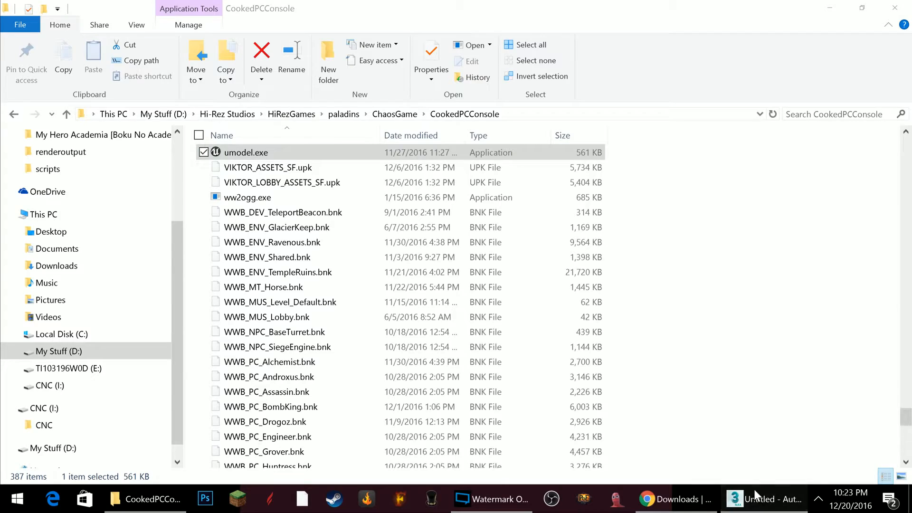
left_click(754, 489)
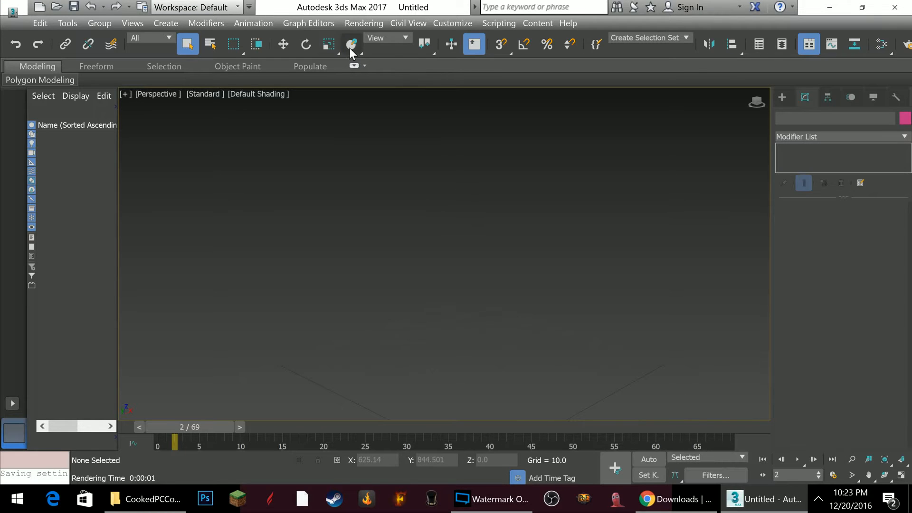
left_click(499, 24)
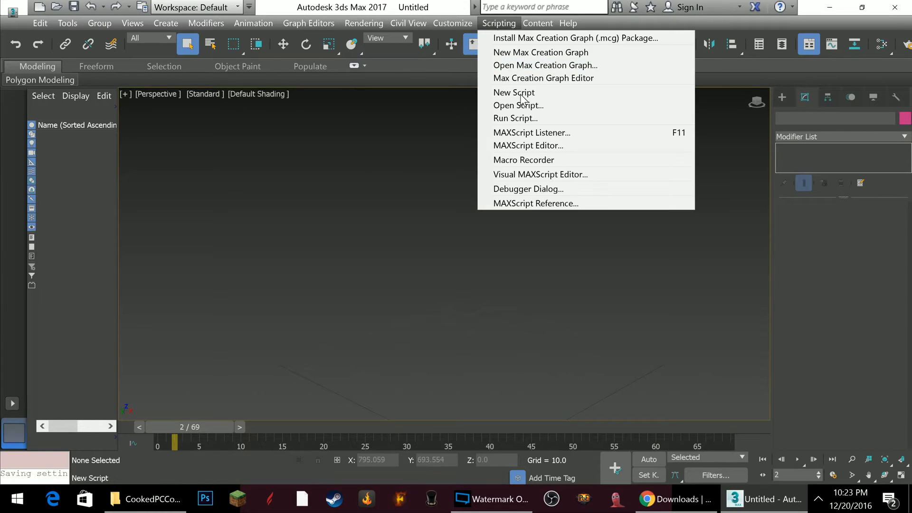
left_click(526, 109)
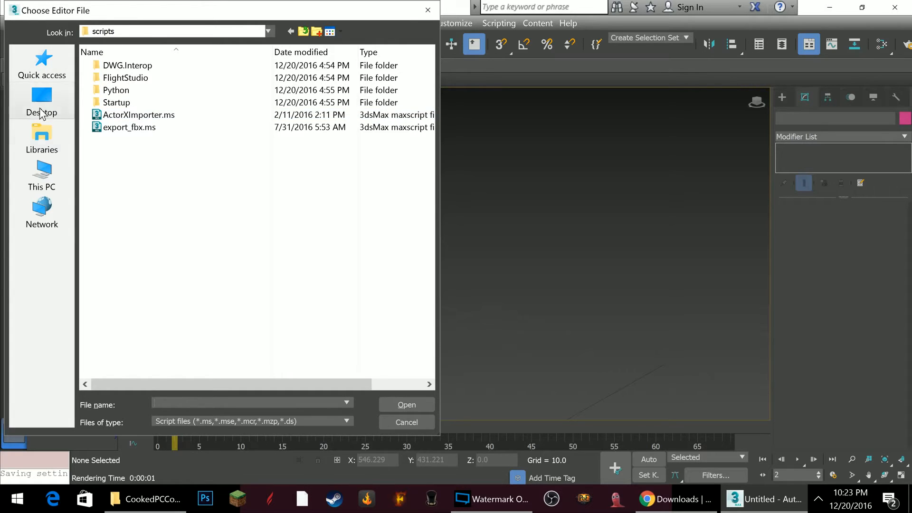
double_click(157, 115)
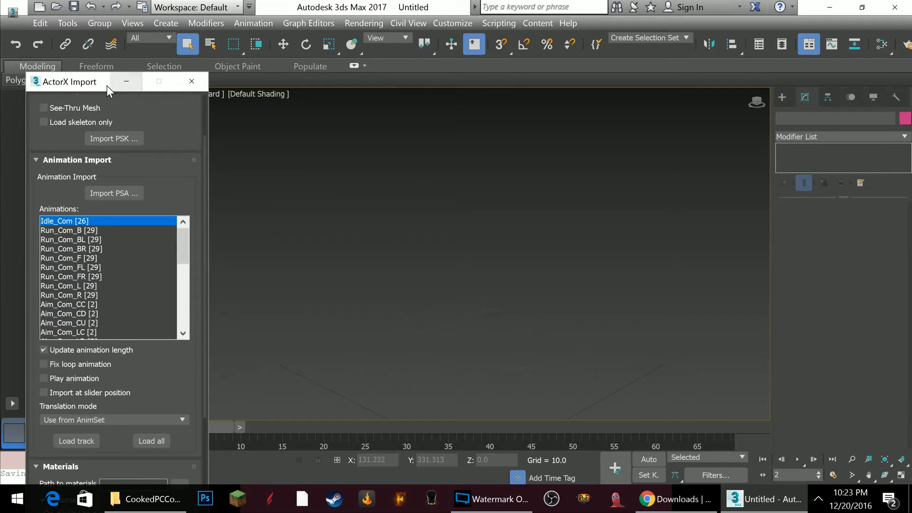
- Move the ActorX Import window higher and examine its mesh, animation, material and tool options
left_click_drag(106, 85, 114, 33)
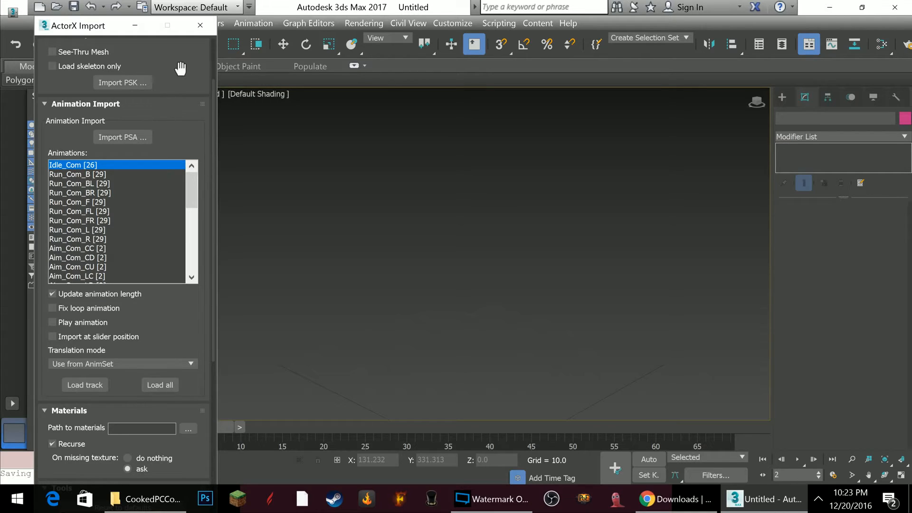
scroll(181, 68, "up", 2)
left_click_drag(181, 68, 177, 143)
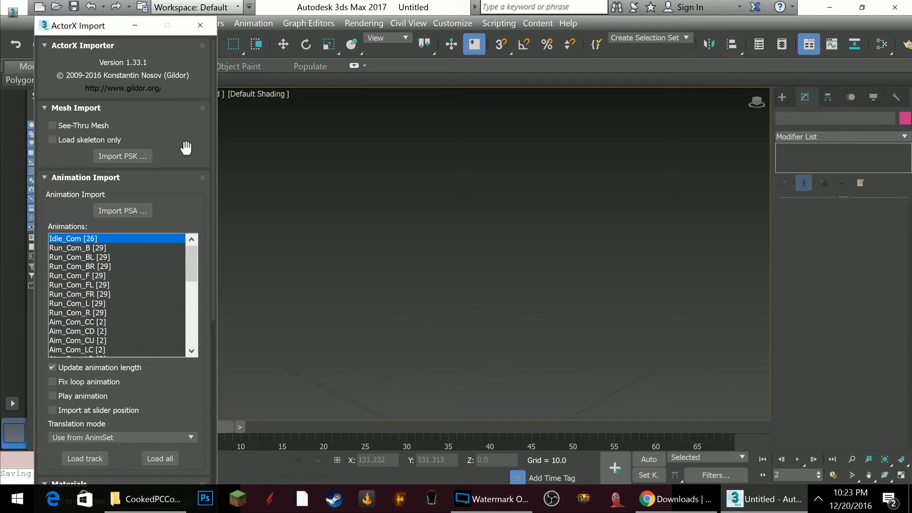
left_click_drag(186, 148, 183, 93)
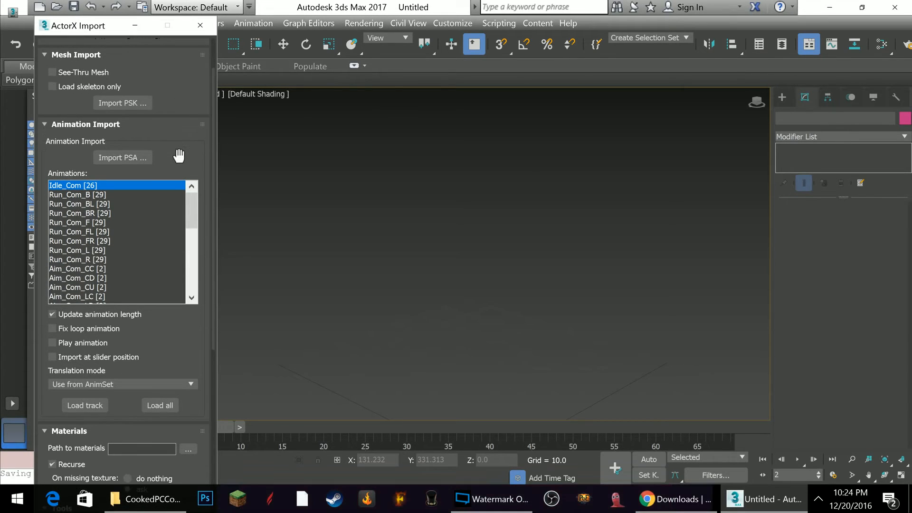
left_click_drag(179, 155, 178, 112)
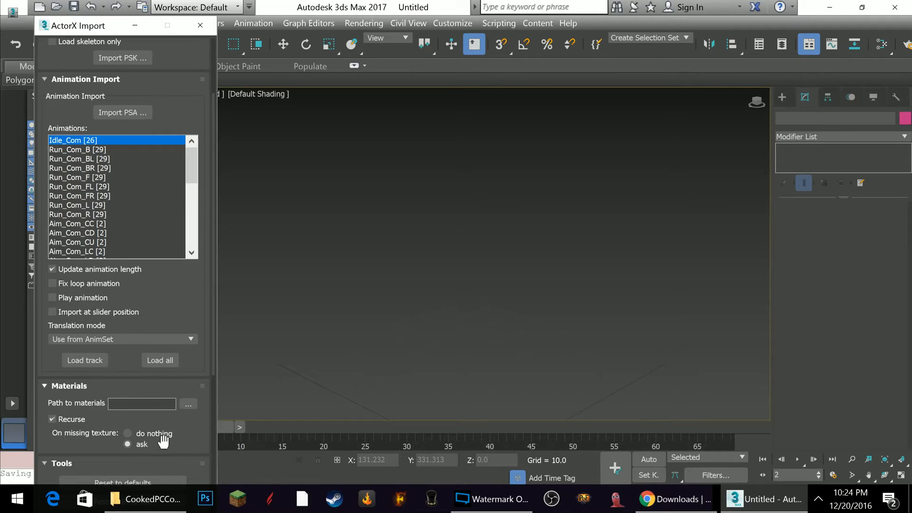
left_click_drag(185, 438, 188, 416)
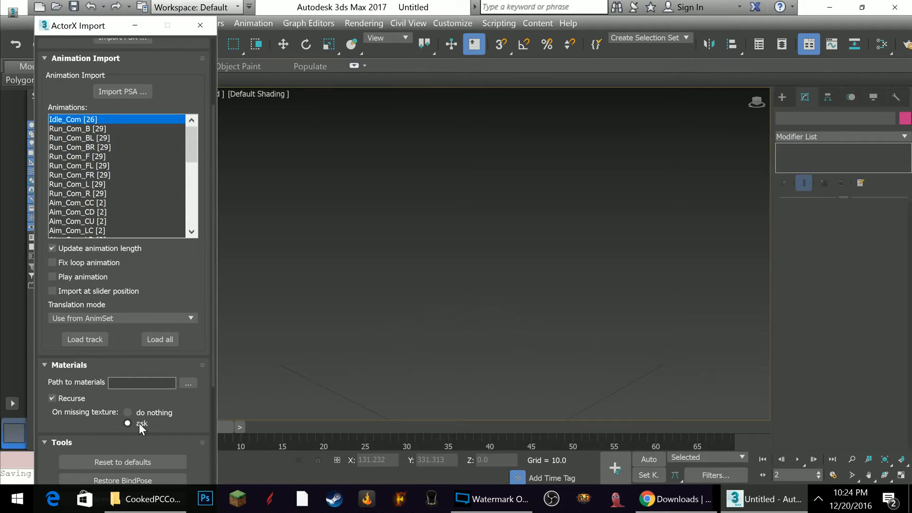
left_click_drag(214, 349, 204, 269)
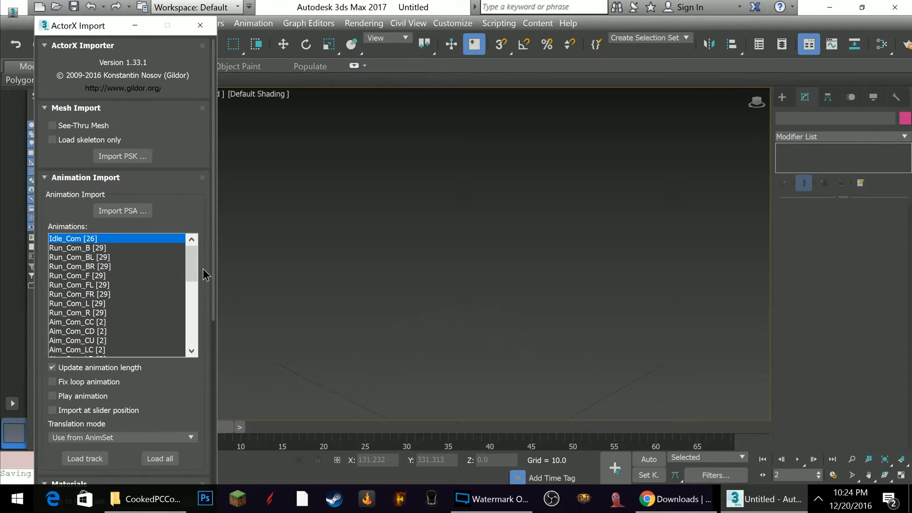
- Start a PSK mesh import and open the SkeletalMesh3 folder inside UmodelExport, ANDROXUS_ASSETS_SF
left_click(136, 156)
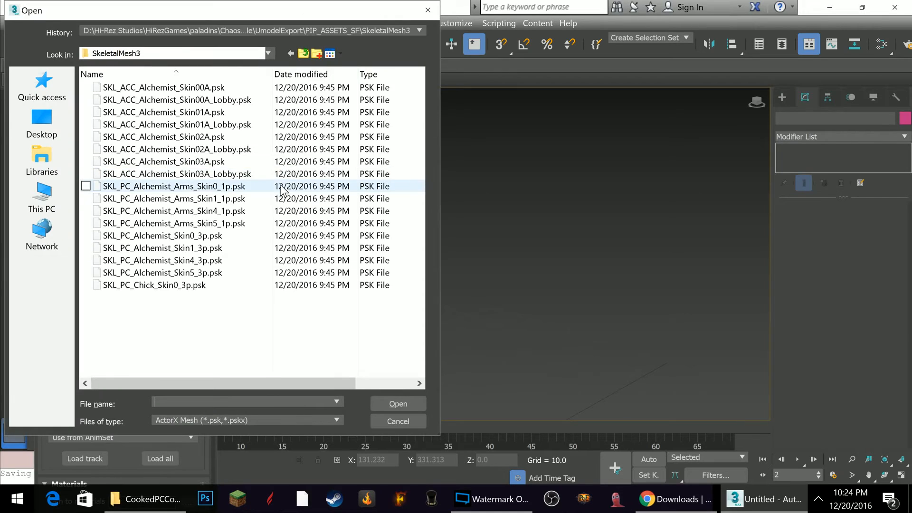
left_click(303, 54)
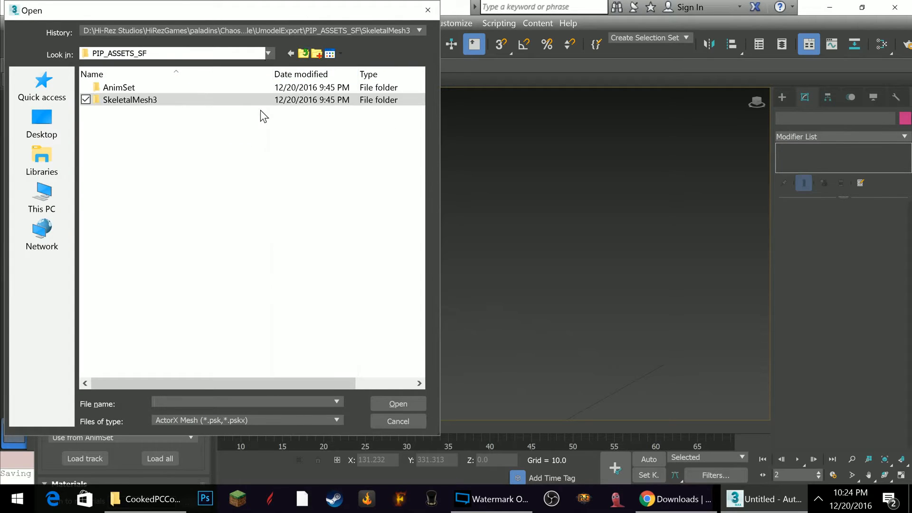
left_click(307, 55)
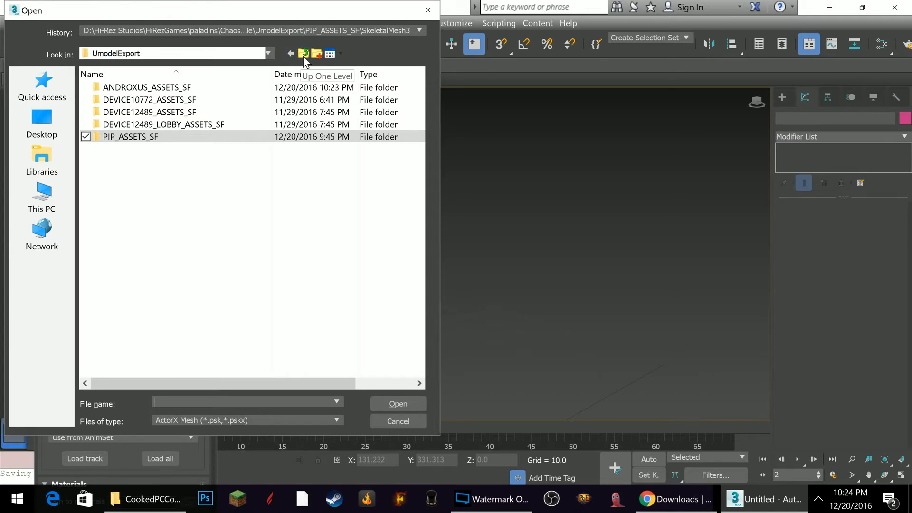
double_click(213, 88)
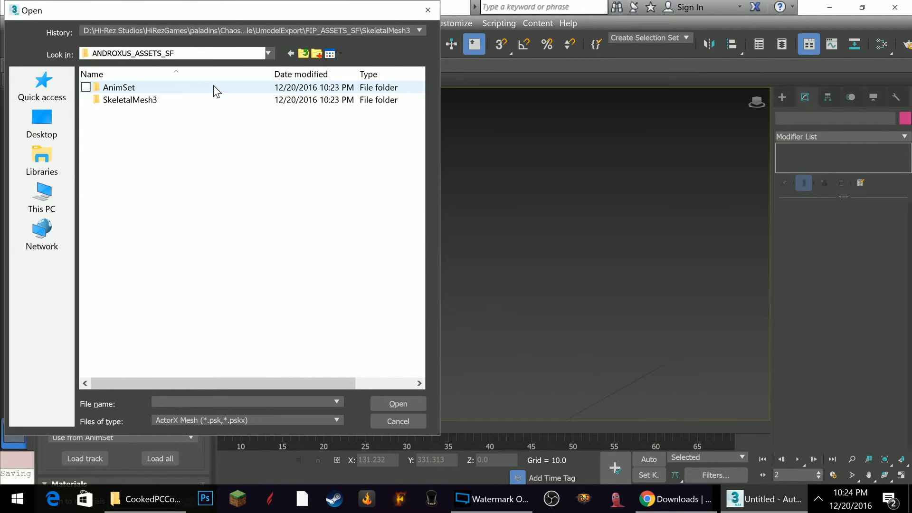
double_click(207, 101)
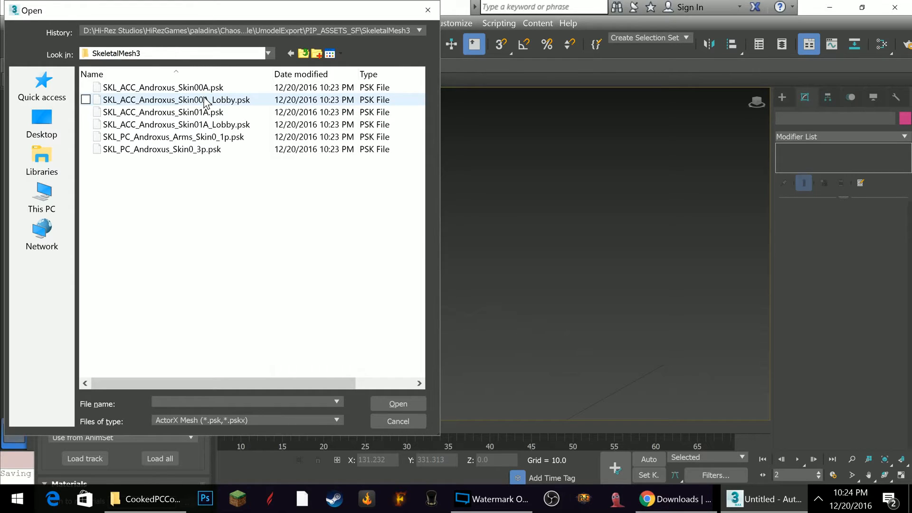
- Import SKL_PC_Androxus_Skin0_3p.psk with Paladins_W2048_H2048_F827611204_T_0XAD8BD15400D450EE.dds as the texture for material_0
double_click(217, 151)
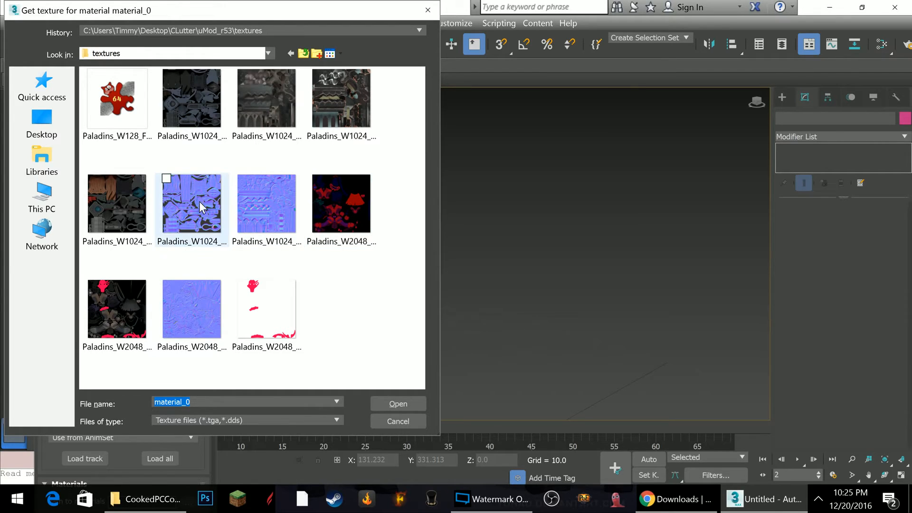
left_click(130, 308)
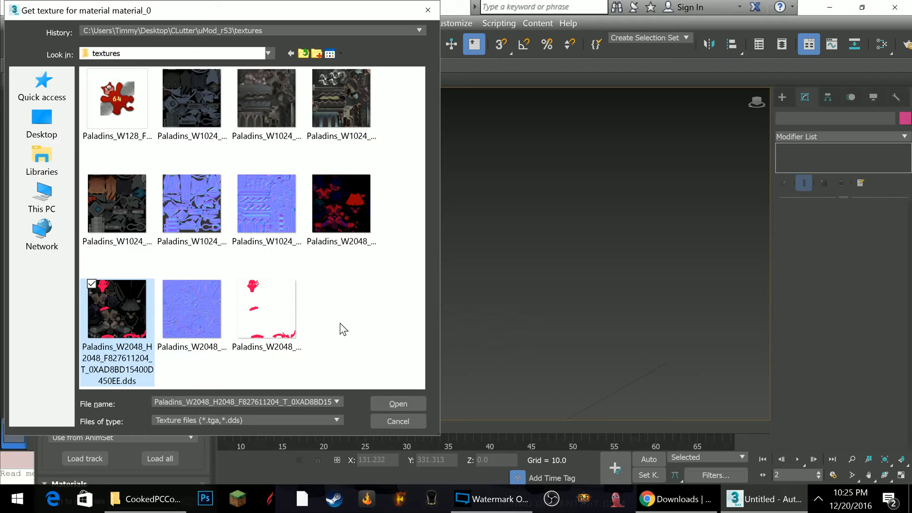
left_click(393, 403)
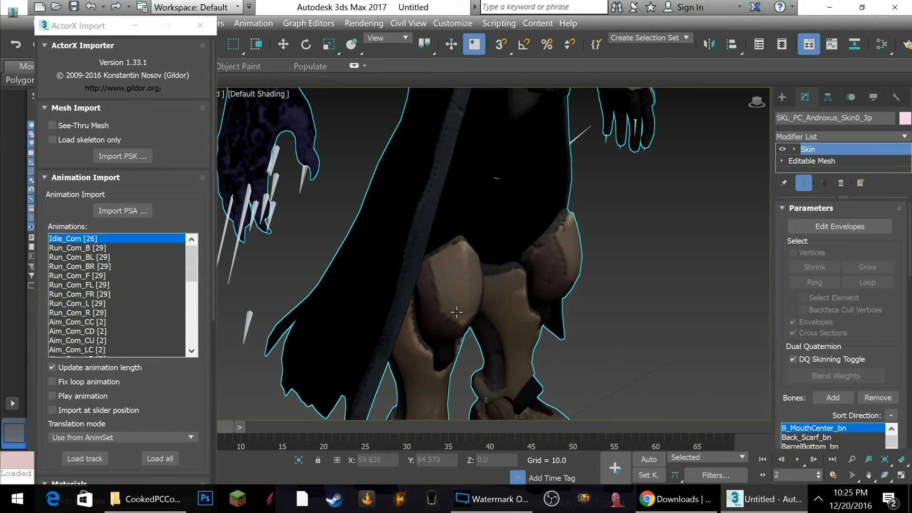
- Examine the imported Androxus model and its texture from the front and the side, close up and in full
key("z")
middle_click_drag(591, 274, 600, 269, "alt")
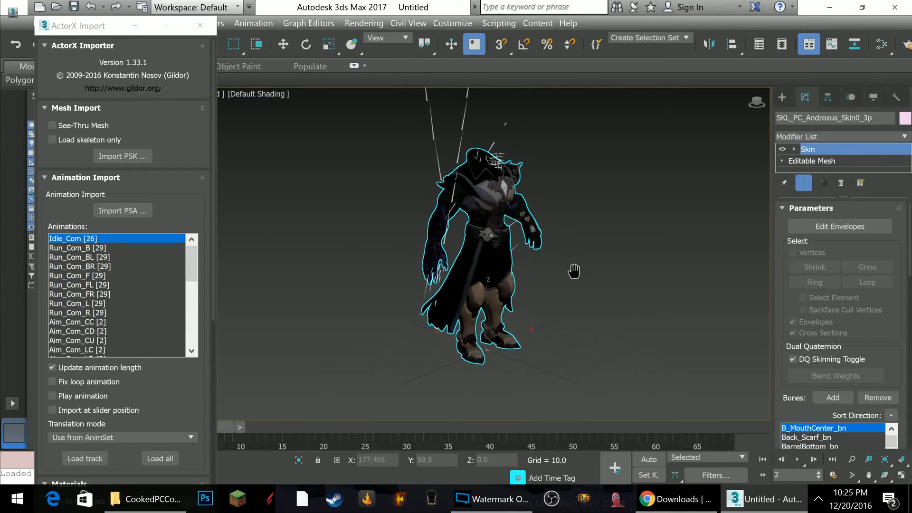
left_click(760, 101)
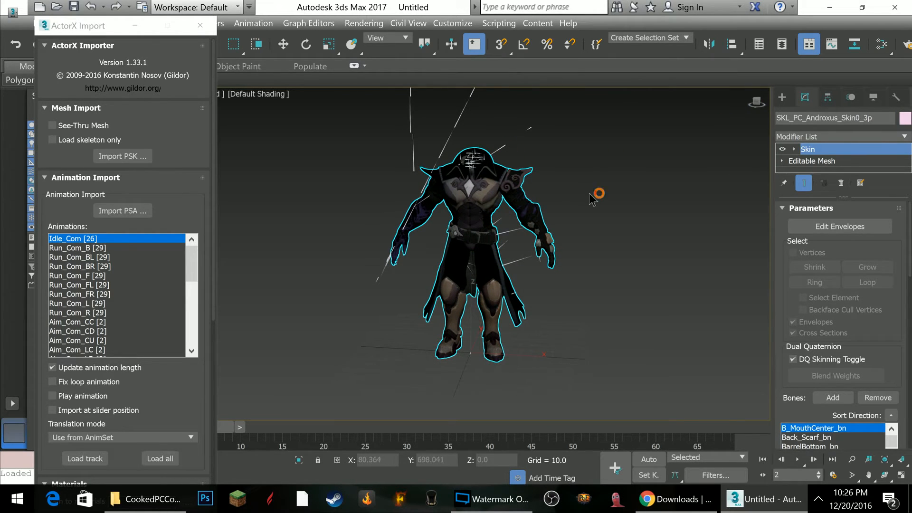
scroll(598, 192, "up", 4)
middle_click_drag(597, 190, 628, 161)
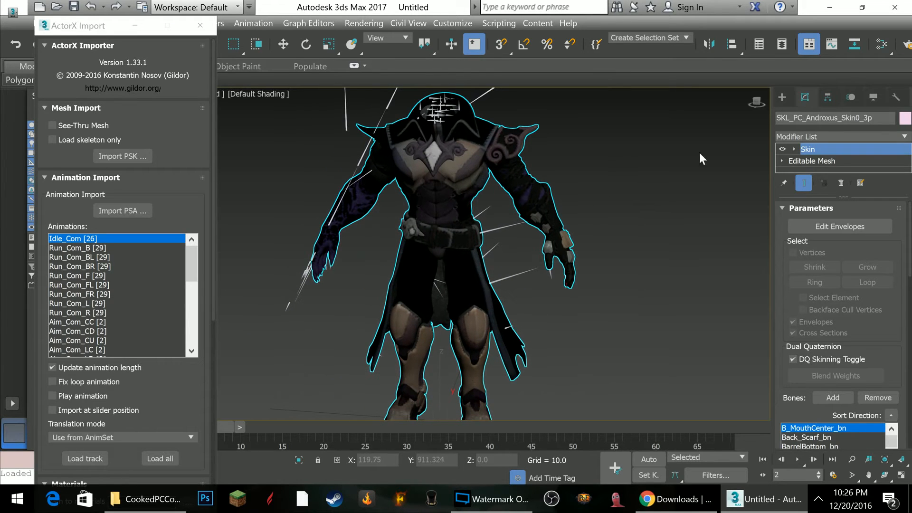
left_click_drag(757, 102, 755, 103)
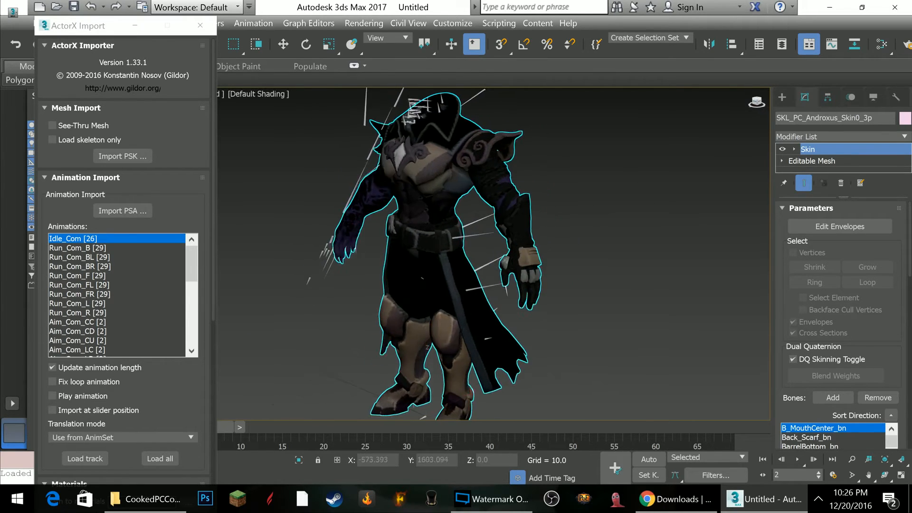
middle_click_drag(678, 142, 731, 152)
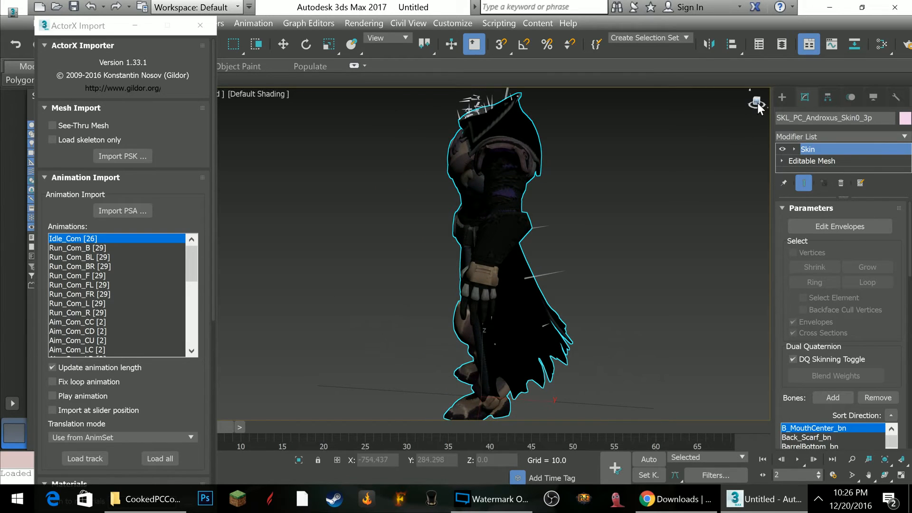
middle_click_drag(583, 158, 589, 157)
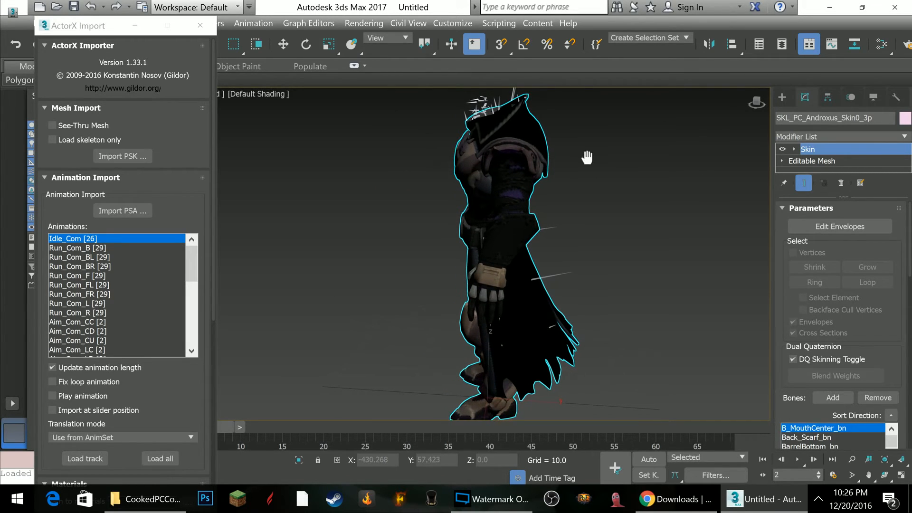
scroll(592, 164, "down", 2)
scroll(750, 112, "up", 2)
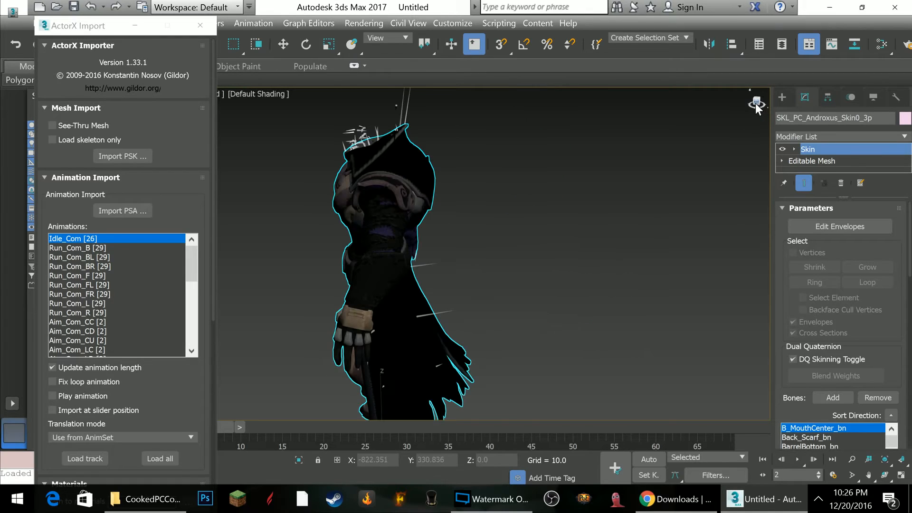
left_click_drag(757, 102, 793, 100)
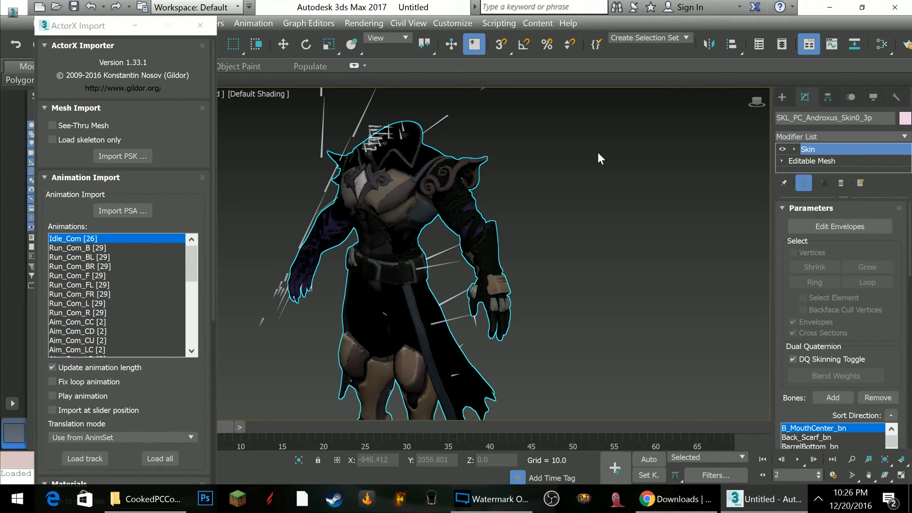
scroll(594, 157, "down", 4)
middle_click_drag(574, 184, 573, 179)
scroll(573, 177, "up", 6)
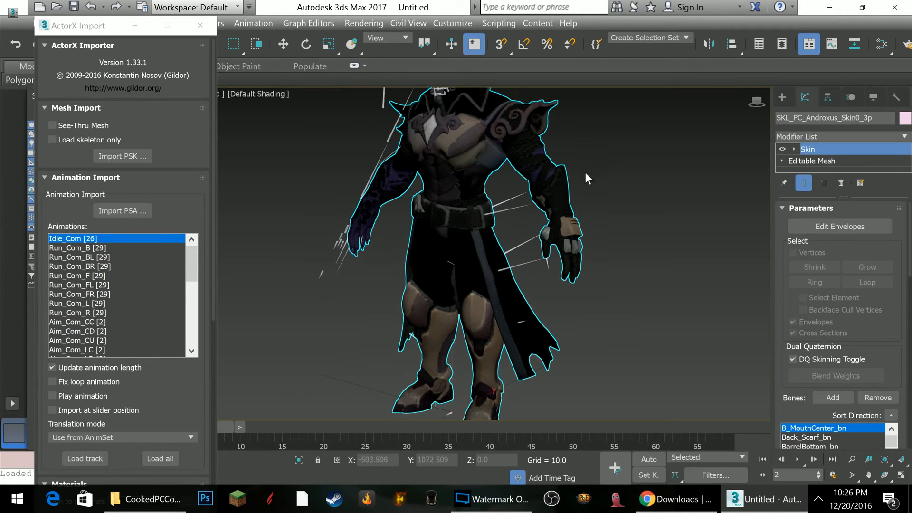
middle_click_drag(584, 171, 602, 172)
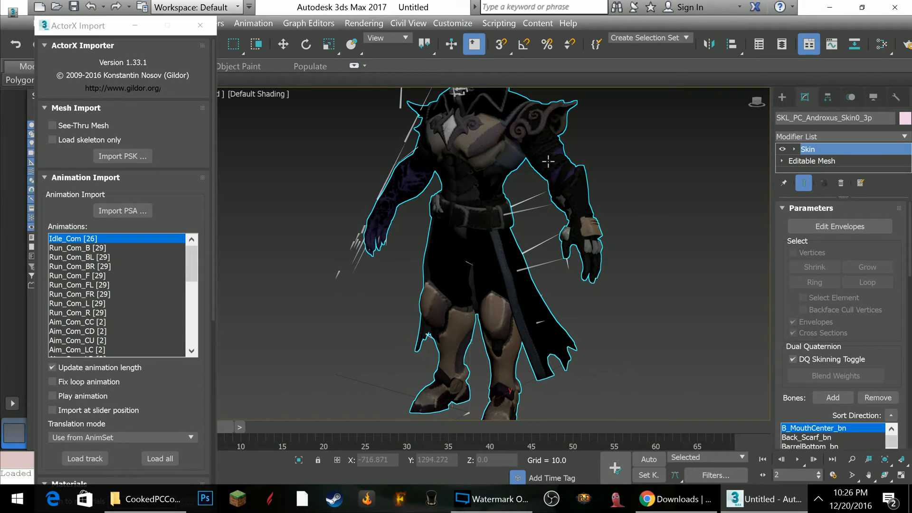
middle_click_drag(549, 161, 553, 155)
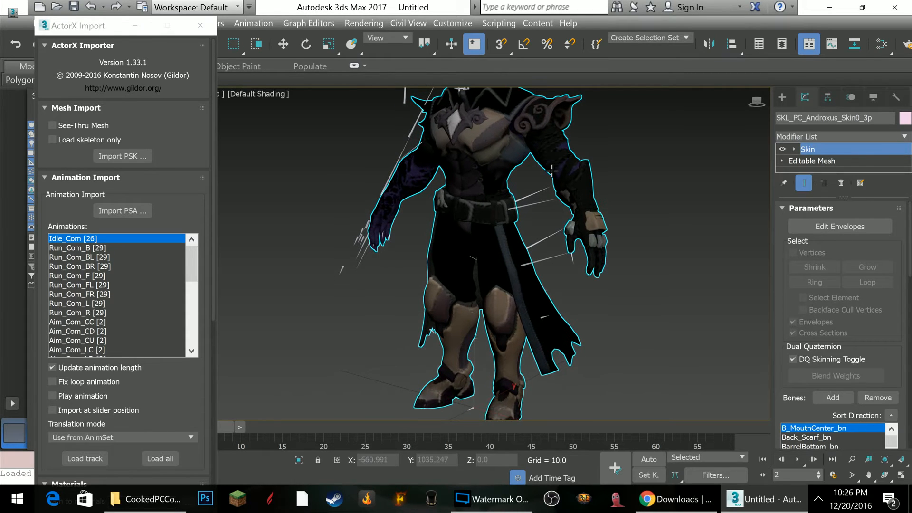
scroll(553, 181, "down", 2)
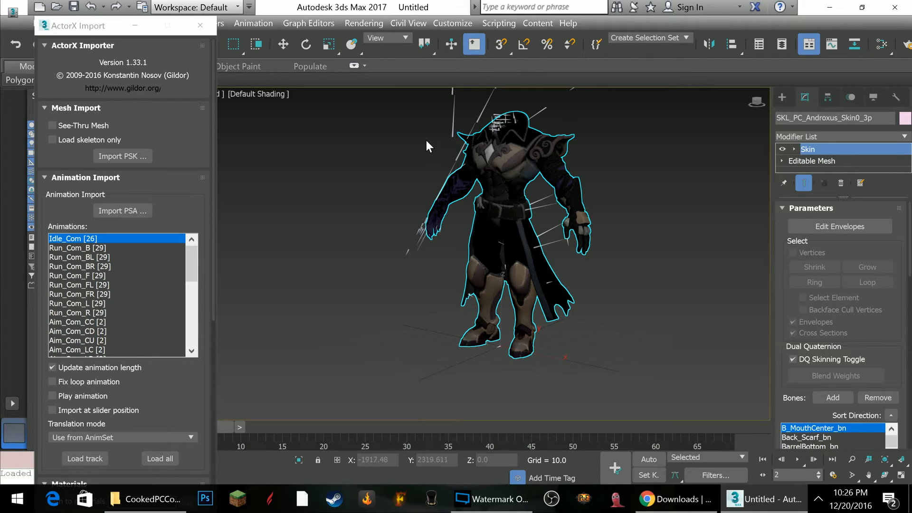
middle_click_drag(366, 197, 367, 208)
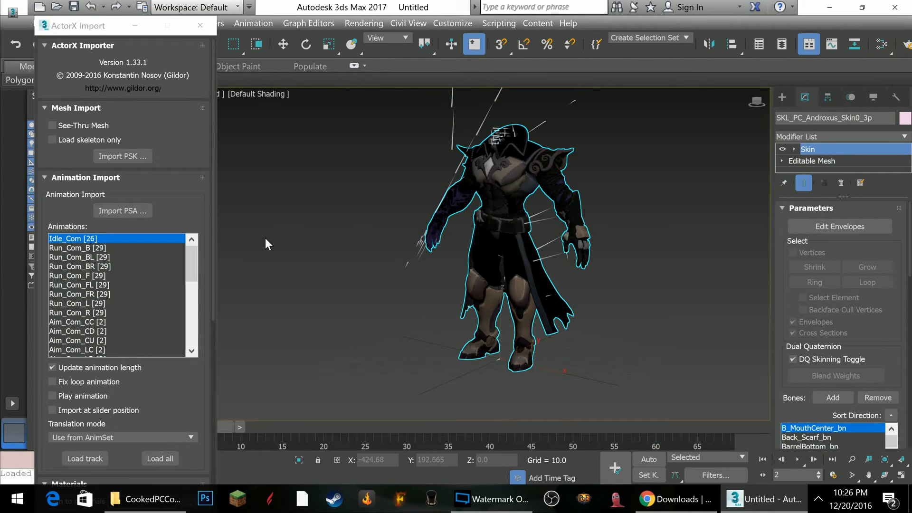
- Import the animation set AS_PC_Androxus_3p.psa from the AnimSet folder inside UmodelExport, ANDROXUS_ASSETS_SF
left_click(137, 215)
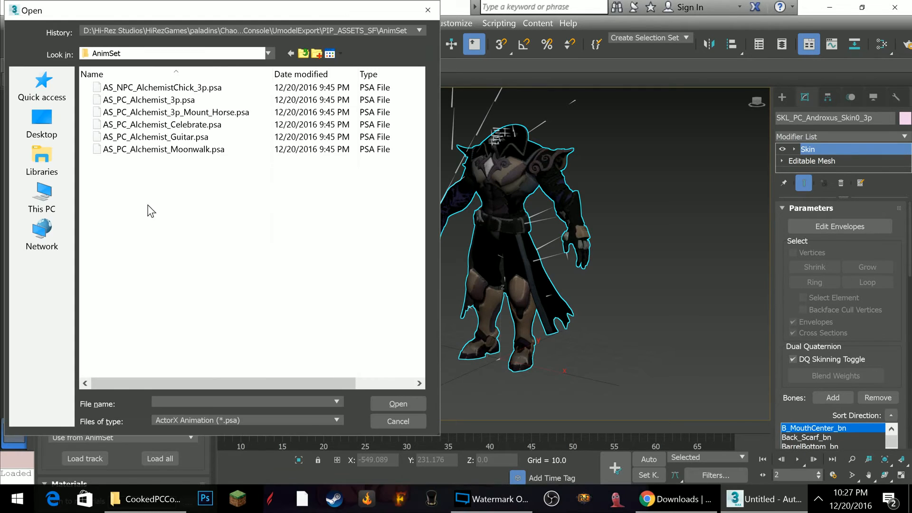
left_click(303, 53)
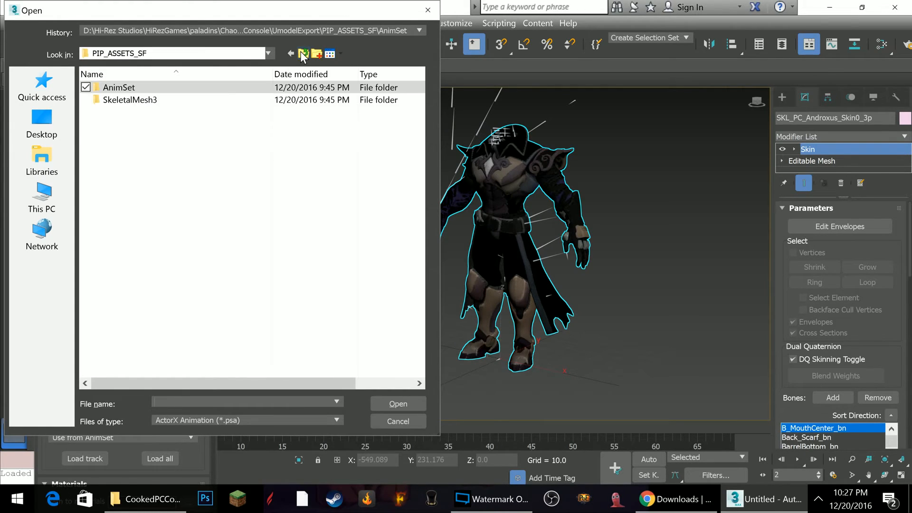
left_click(302, 53)
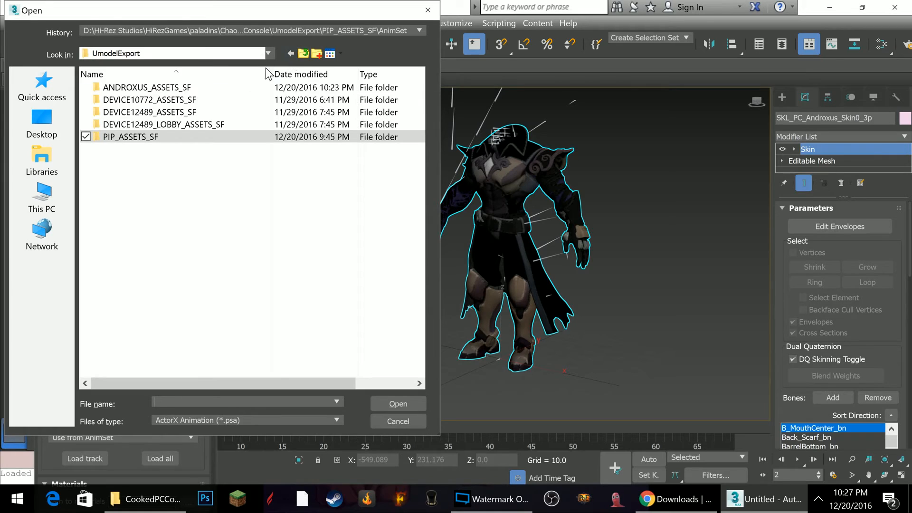
double_click(202, 87)
double_click(138, 89)
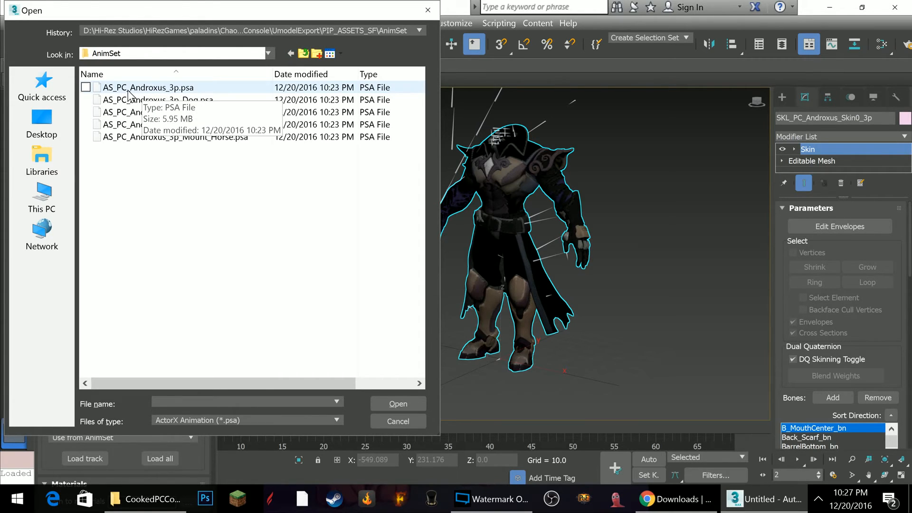
double_click(172, 90)
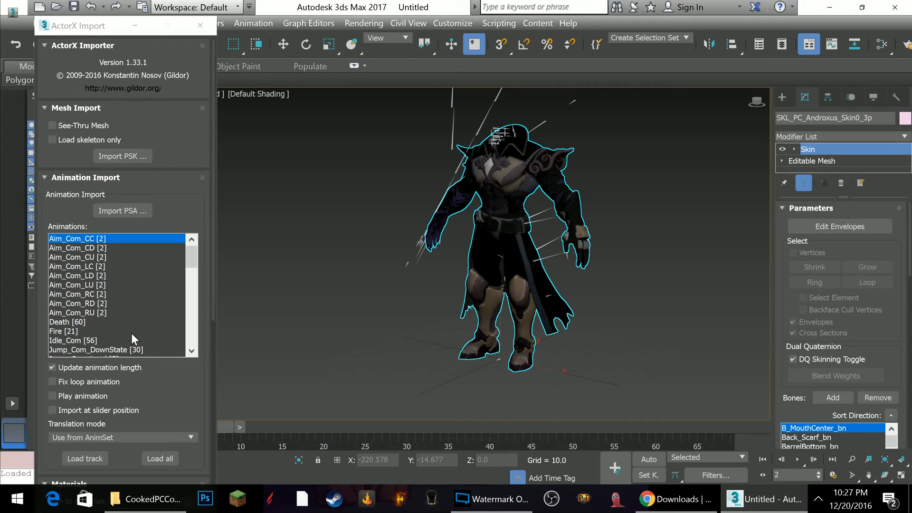
- Load the Idle_Com track onto the Androxus model, play the animation while viewing it from different angles, and stop playback
double_click(119, 342)
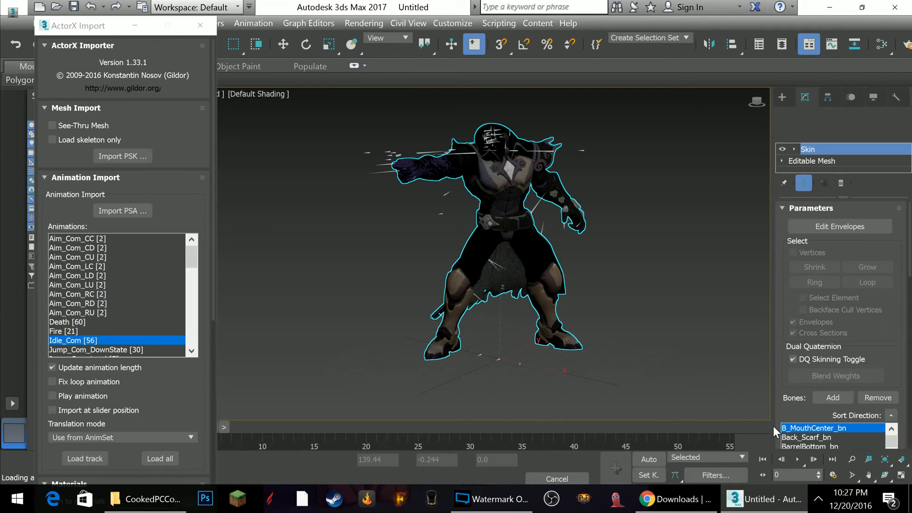
left_click(798, 459)
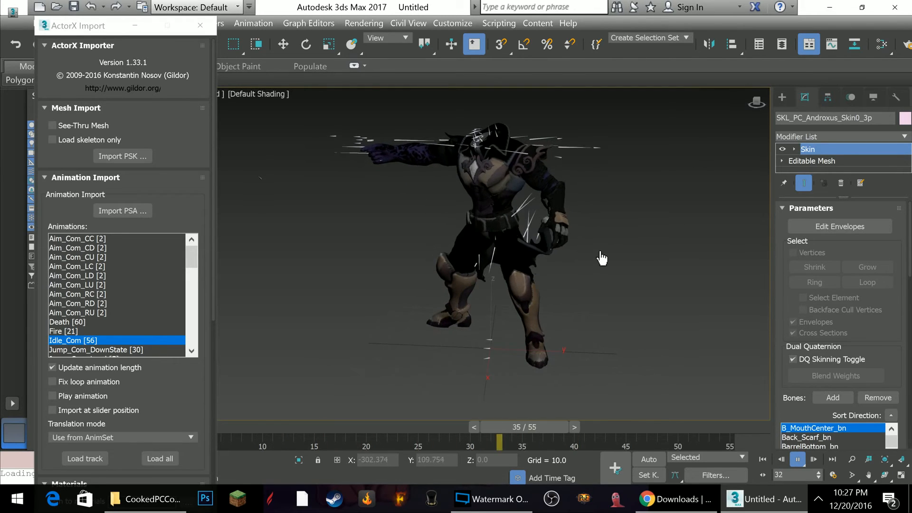
scroll(601, 262, "up", 5)
scroll(604, 259, "down", 5)
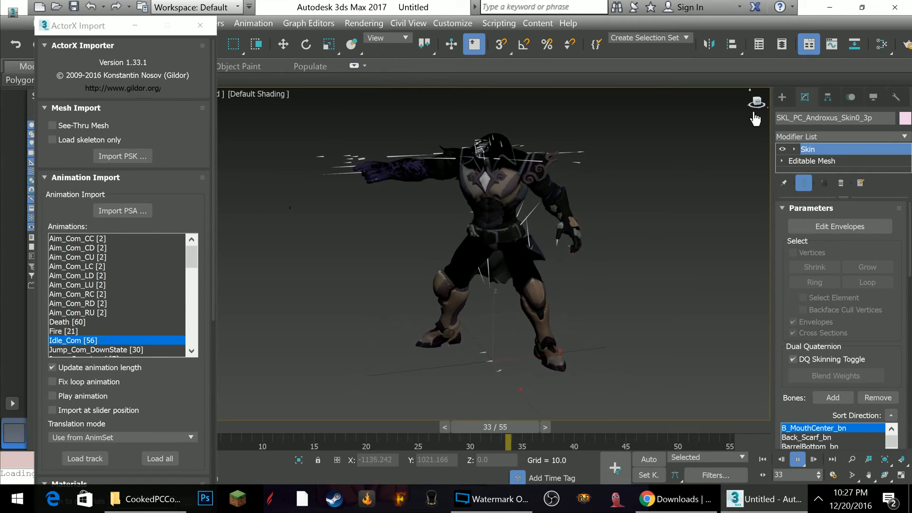
left_click_drag(754, 106, 728, 149)
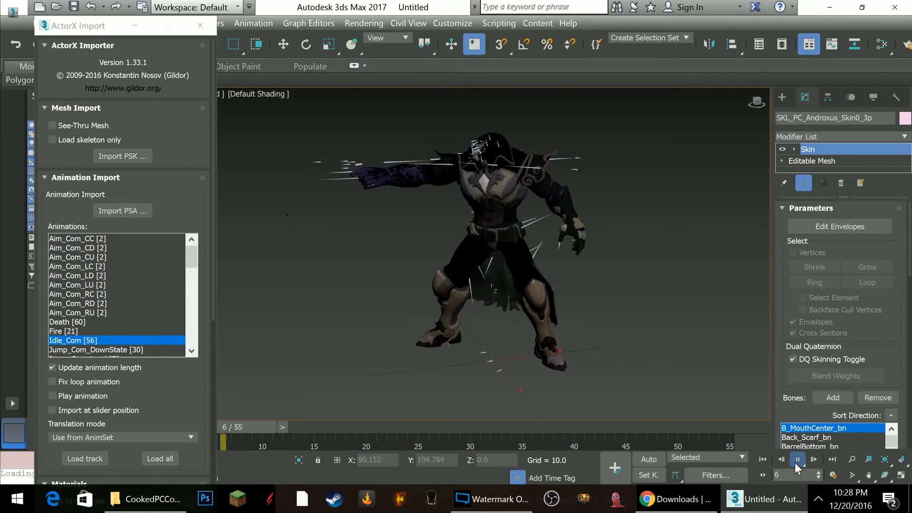
left_click(796, 460)
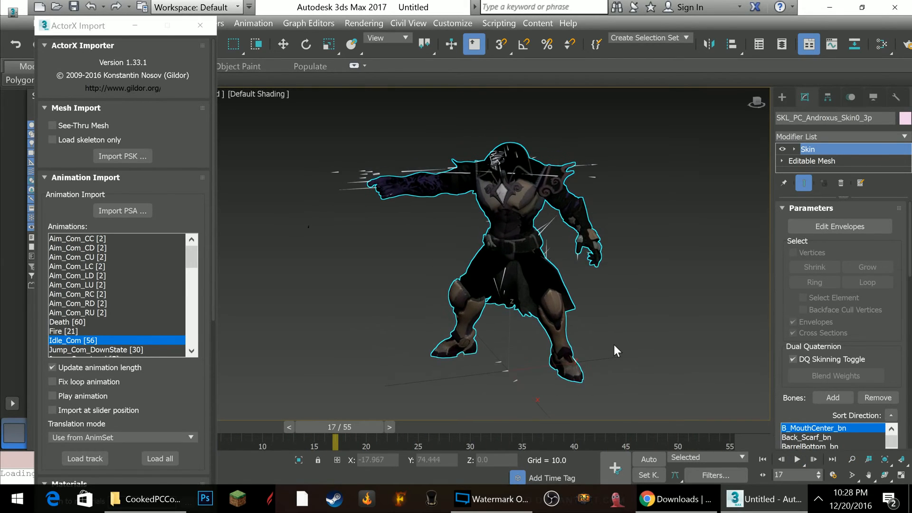
- Examine the posed Androxus model and its bones from the front and the side, close up and in full
scroll(614, 344, "up", 4)
middle_click_drag(614, 345, 661, 400)
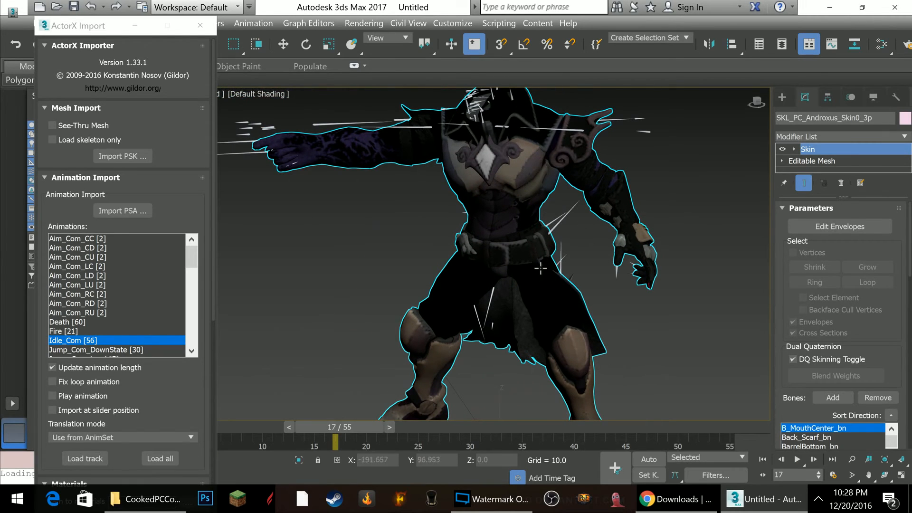
left_click(758, 104)
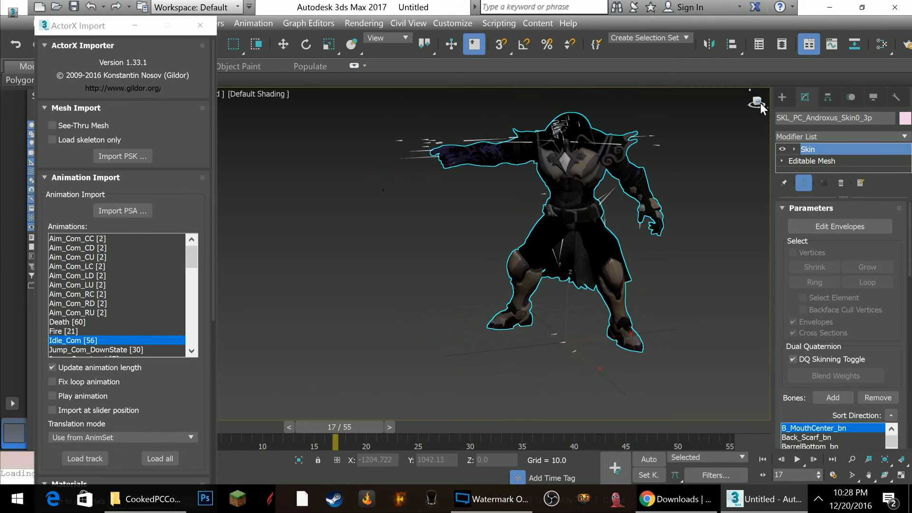
left_click_drag(760, 104, 781, 99)
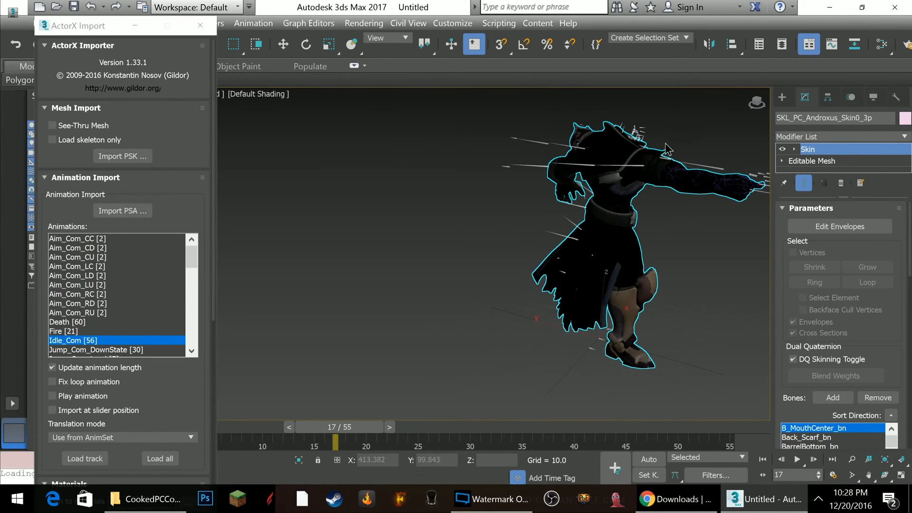
scroll(597, 174, "up", 5)
middle_click_drag(594, 162, 590, 144)
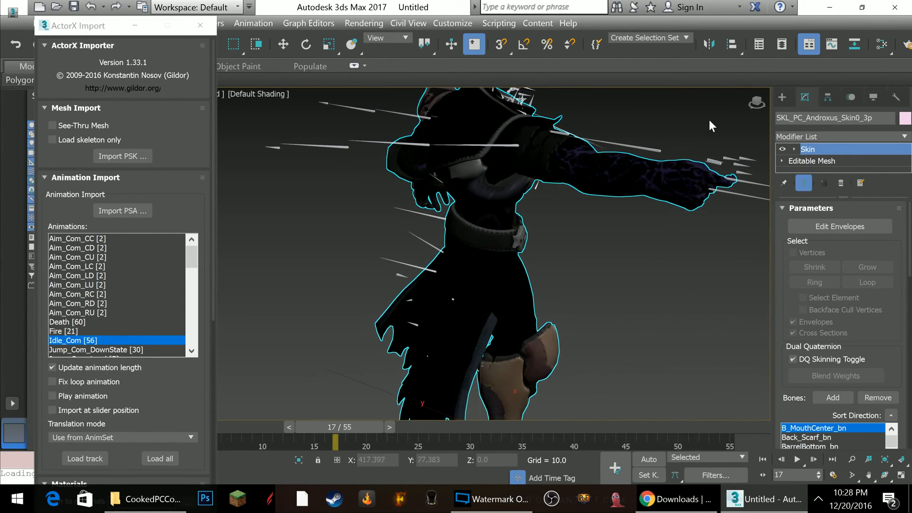
left_click_drag(757, 102, 684, 109)
middle_click_drag(606, 124, 642, 139)
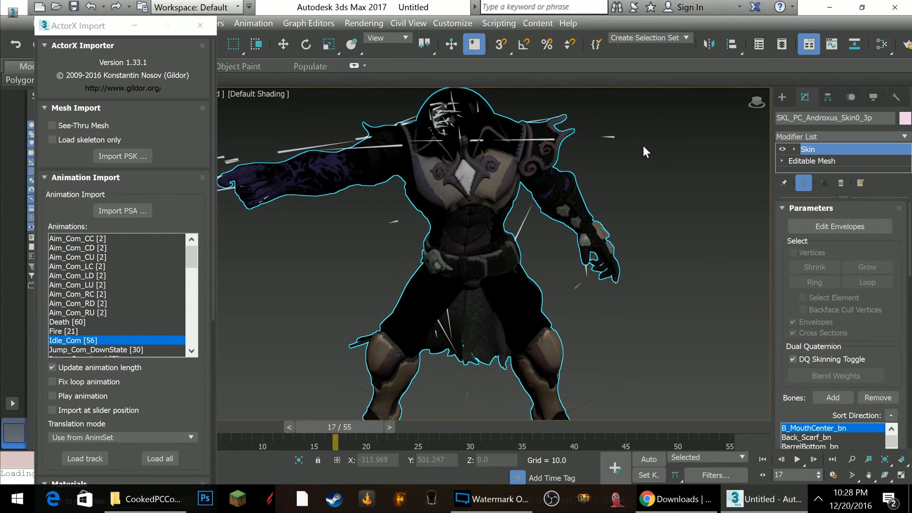
scroll(645, 145, "down", 3)
scroll(646, 144, "up", 3)
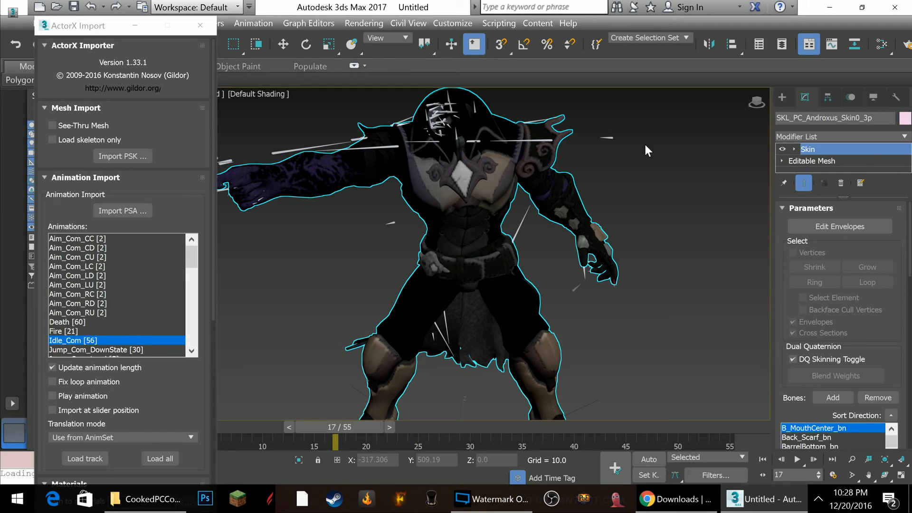
scroll(614, 172, "down", 3)
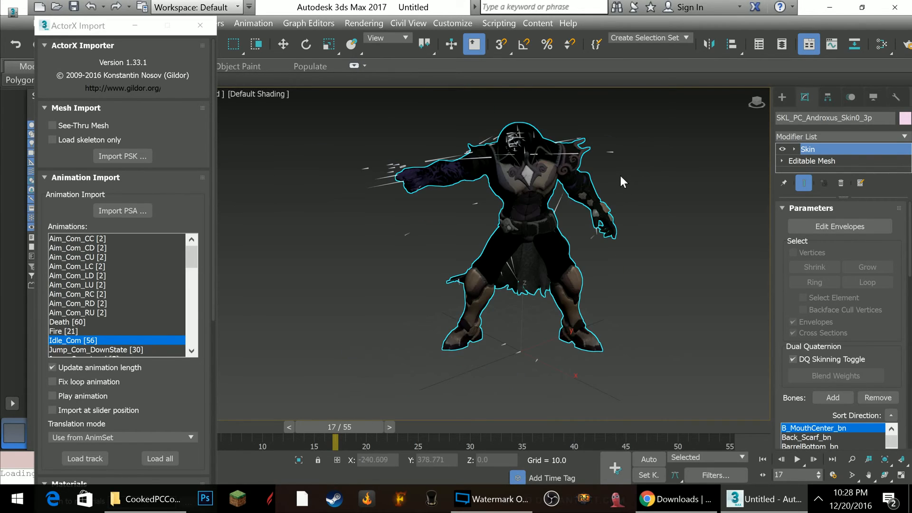
middle_click_drag(620, 173, 631, 173)
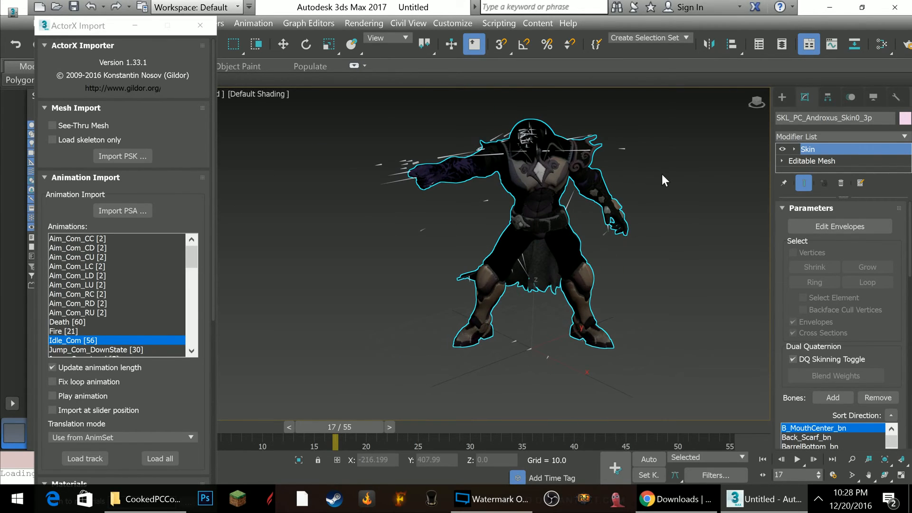
scroll(662, 174, "up", 3)
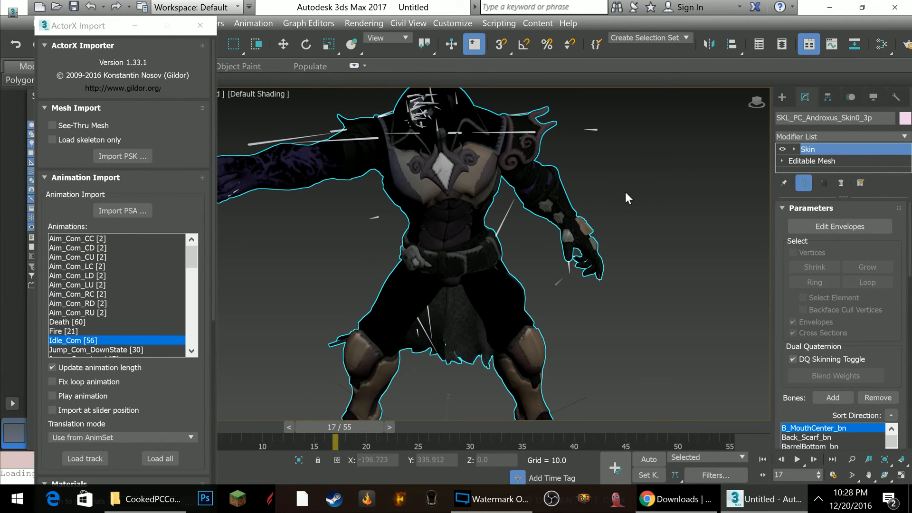
middle_click_drag(625, 192, 647, 186)
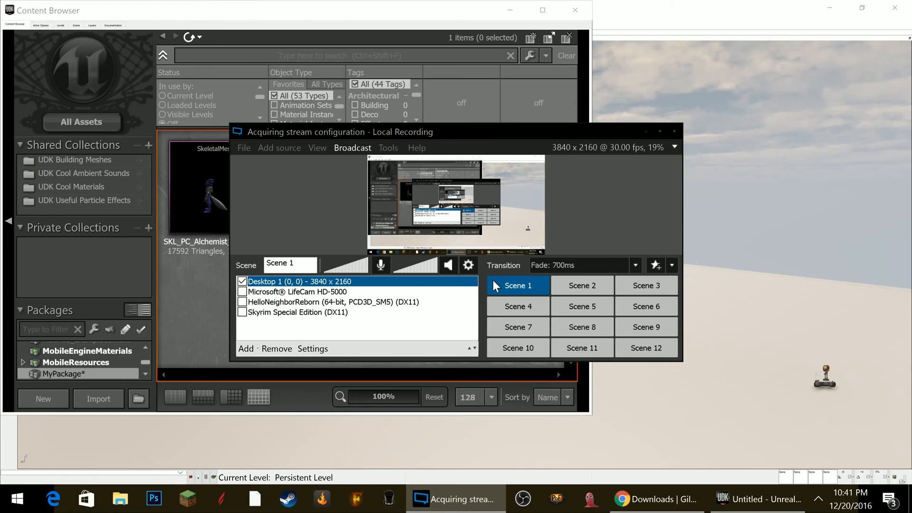
- Switch to Unreal Development Kit and import SKL_PC_Alchemist_Skin1_3p.psk from PIP_ASSETS_SF, SkeletalMesh3 into MyPackage
left_click(617, 139)
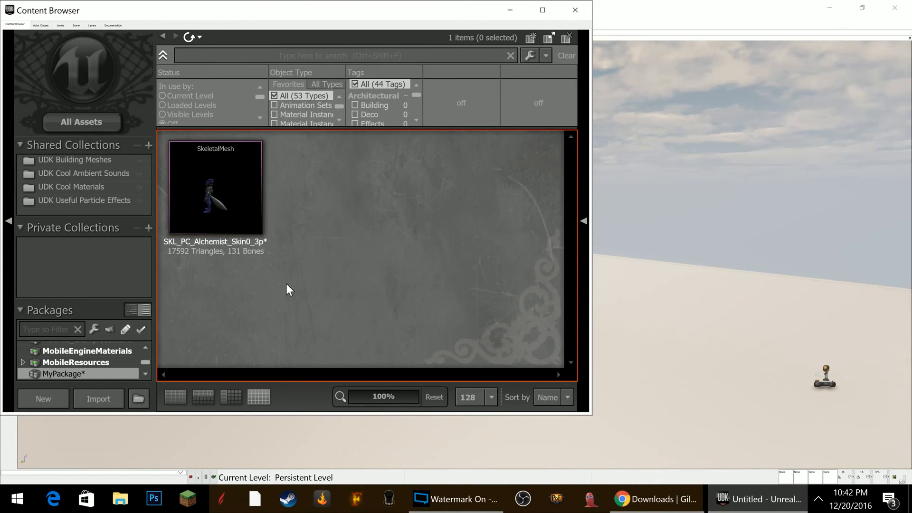
left_click(97, 398)
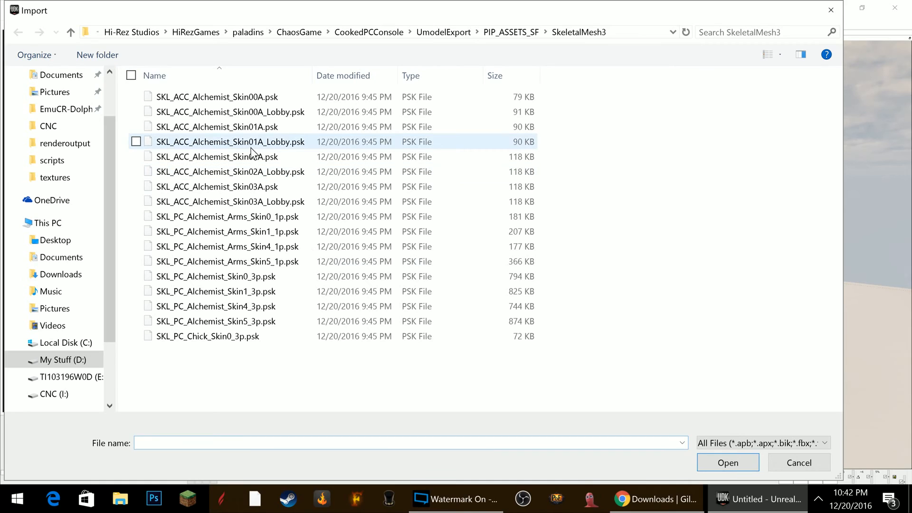
left_click(275, 298)
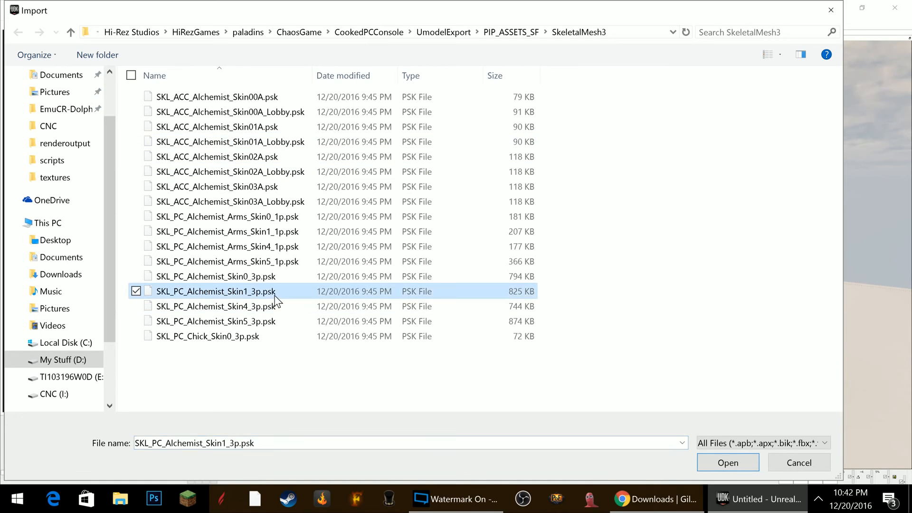
double_click(275, 299)
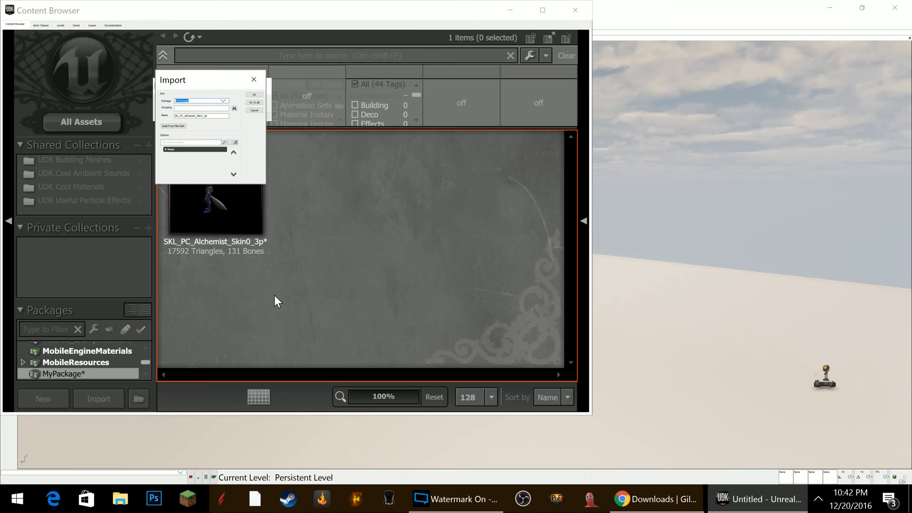
left_click(254, 95)
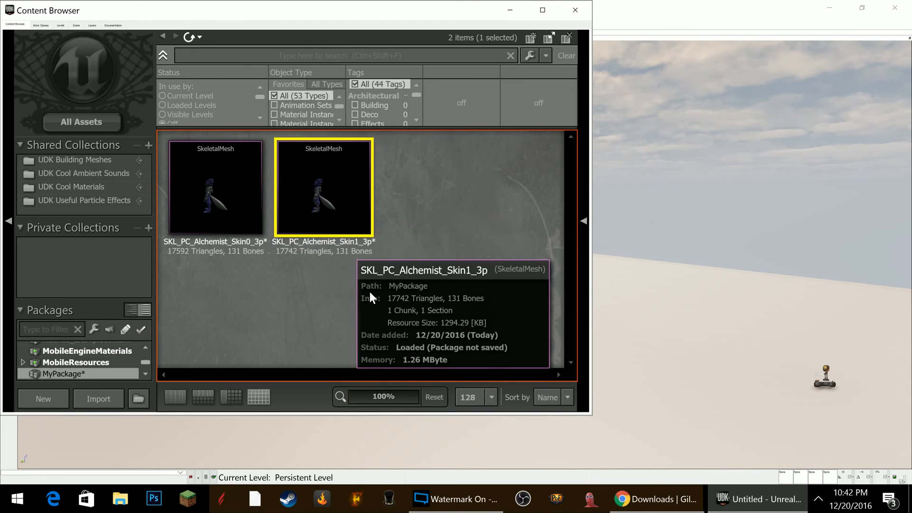
- Examine the FBX export dialog for the SKL_PC_Alchemist_Skin1_3p mesh, cancel the export and close the Content Browser
right_click(332, 291)
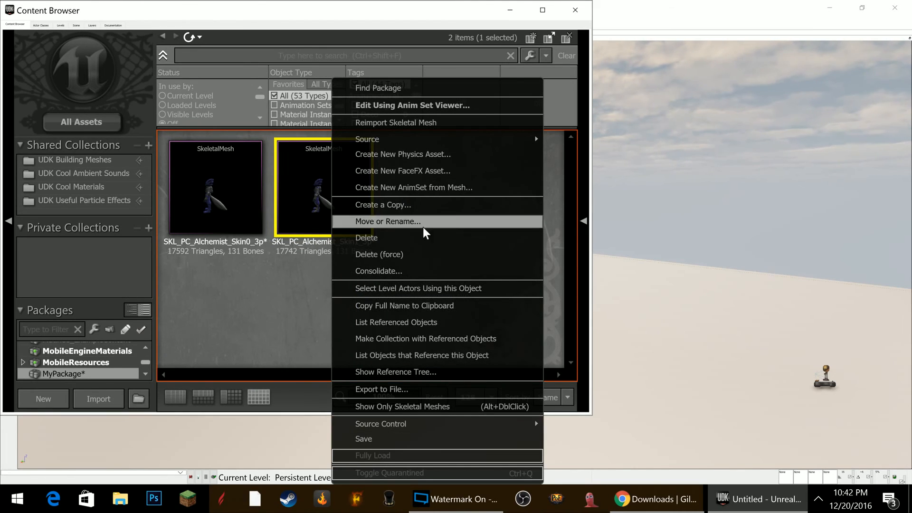
left_click(403, 386)
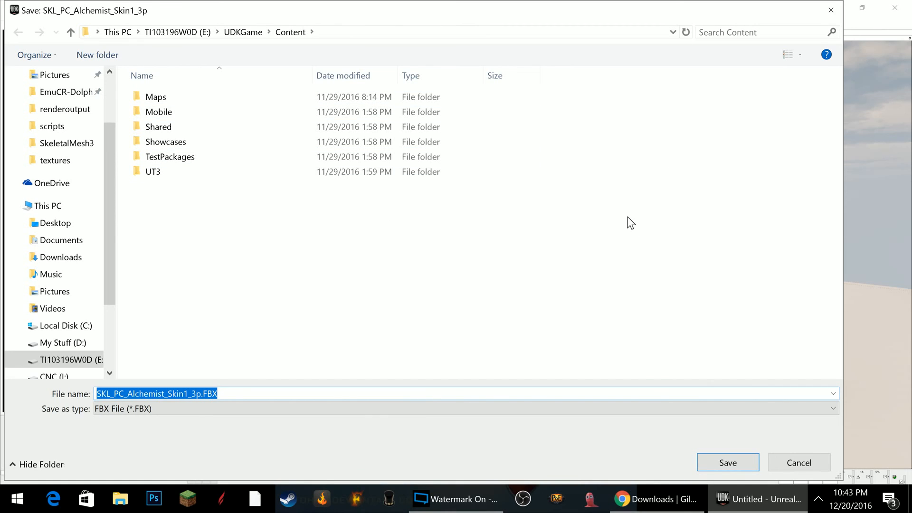
left_click(839, 9)
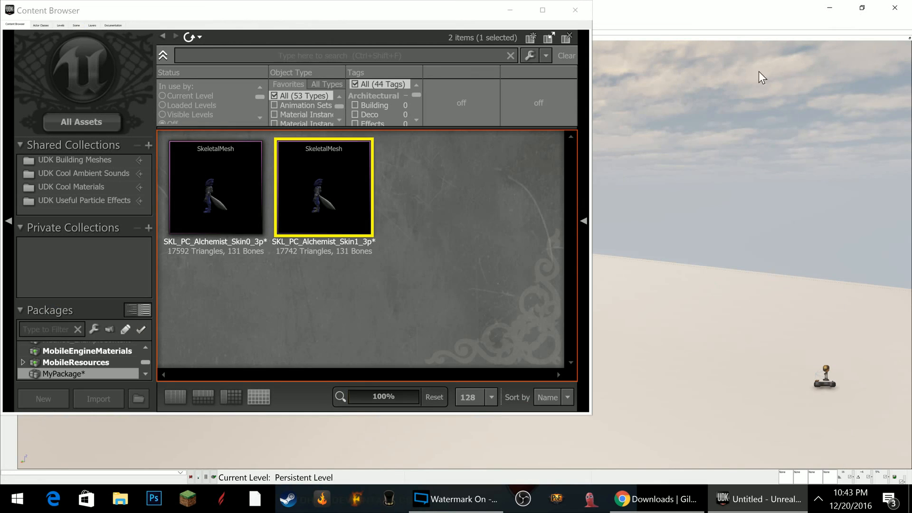
left_click(573, 11)
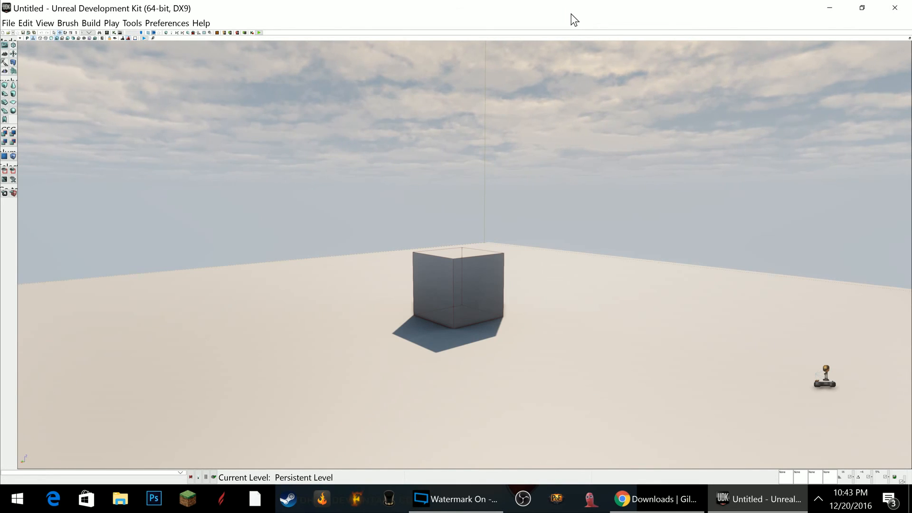